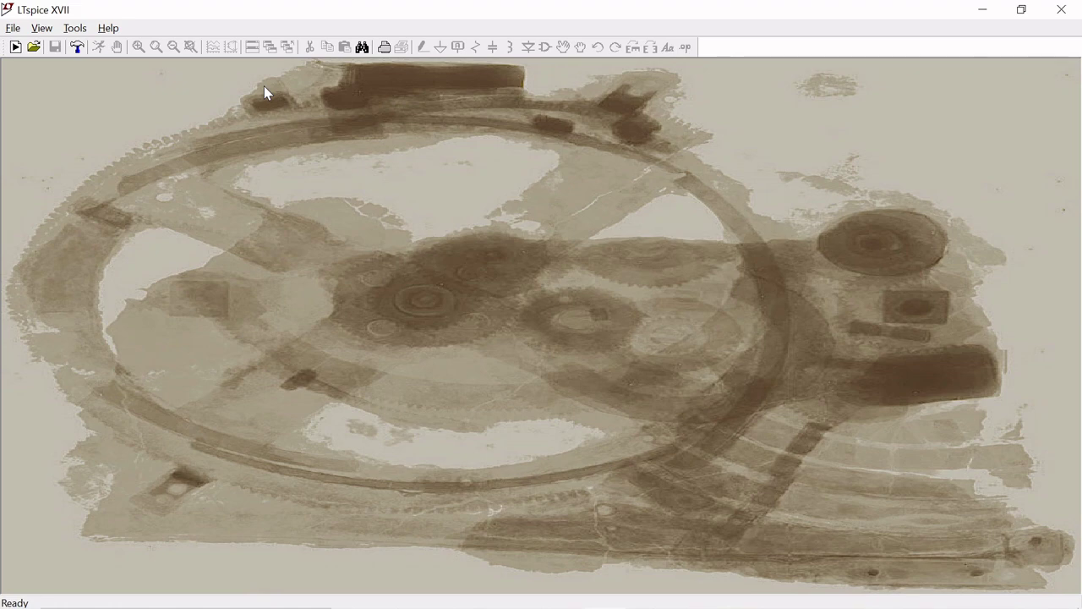
Create a new schematic and place a diode in it, rotated to lie horizontally with its cathode facing right
left_click(13, 28)
left_click(27, 42)
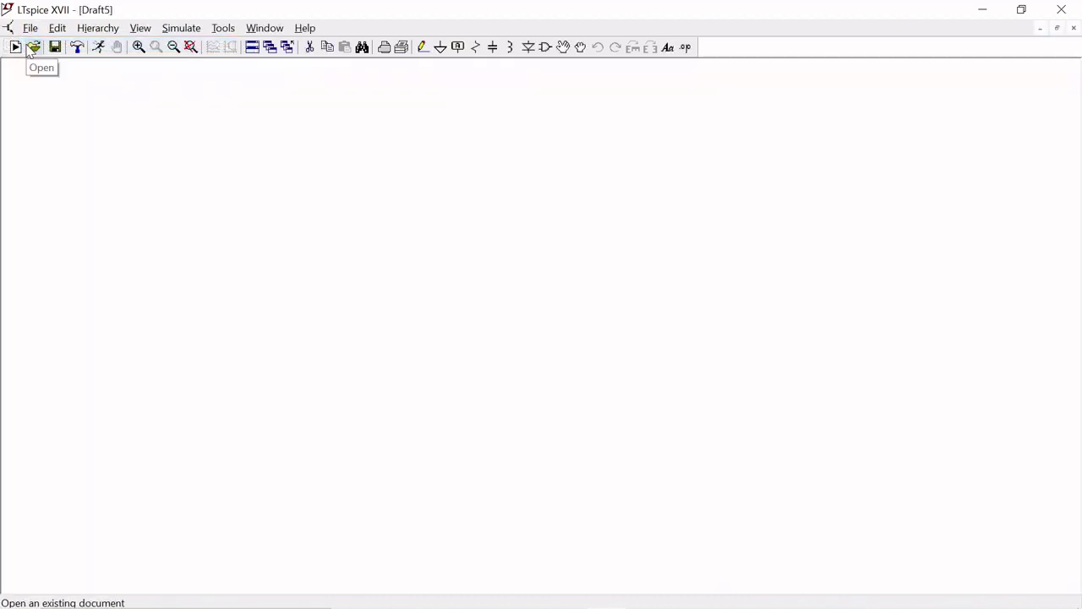
left_click(528, 47)
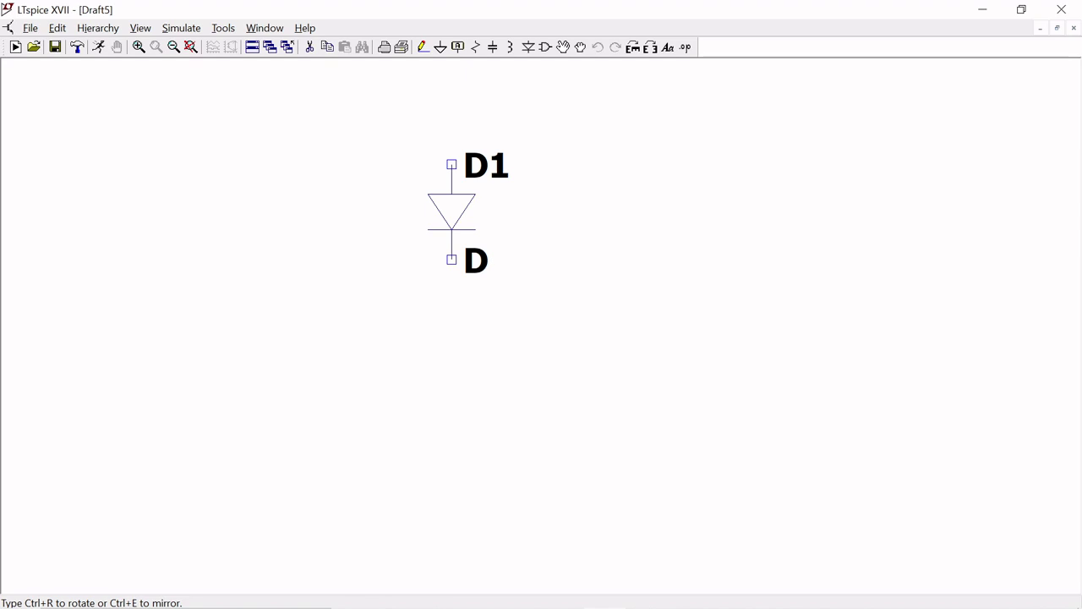
key("ctrl+r")
key("ctrl+r")
key("ctrl+r")
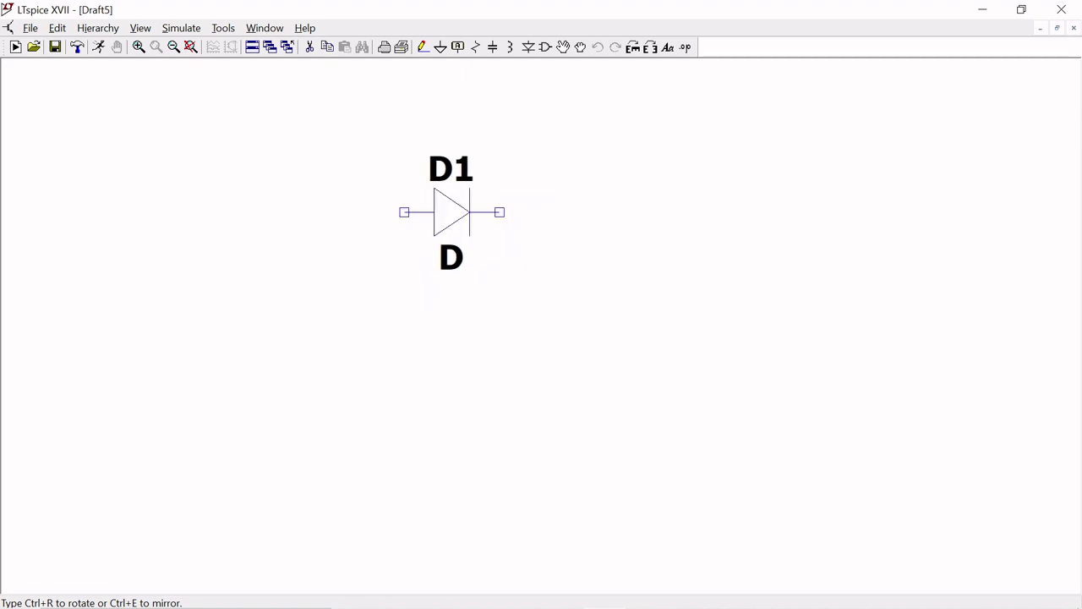
left_click(452, 211)
key("Escape")
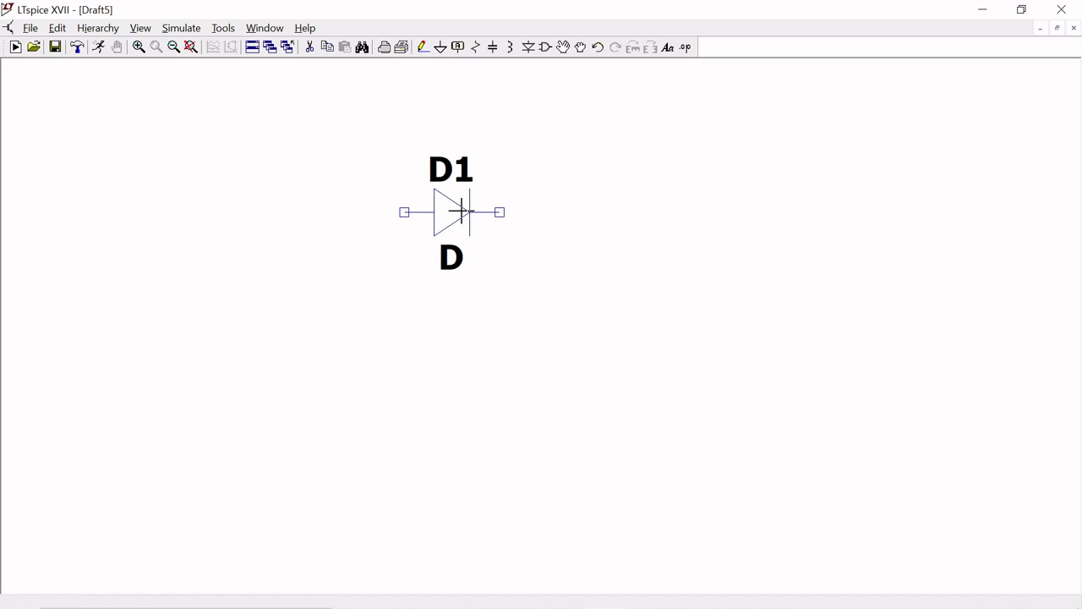
Assign the D1N4001 model from the diode library to diode D1
right_click(464, 212)
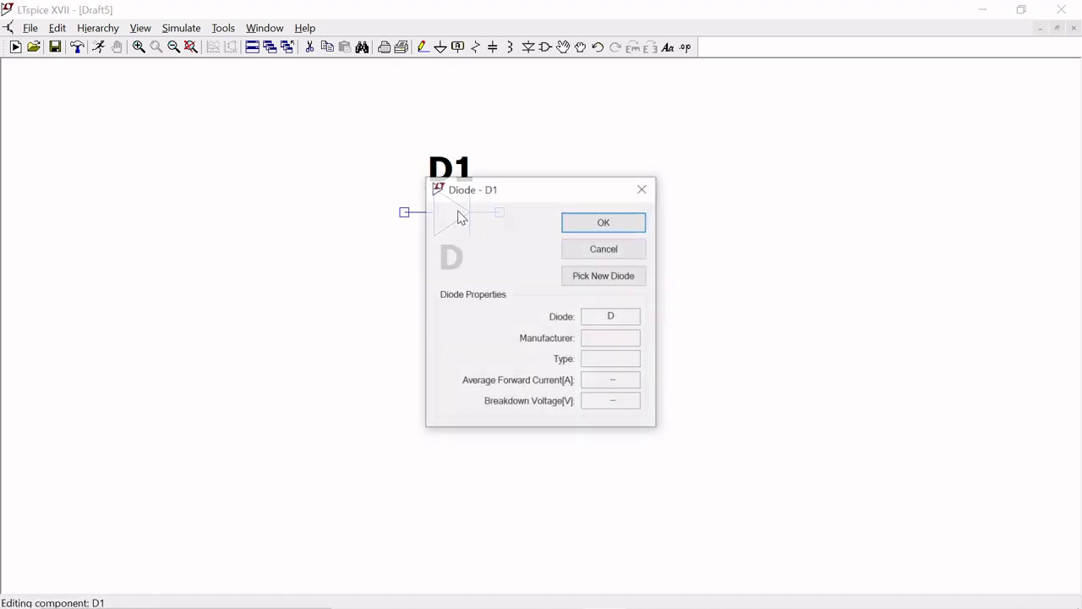
left_click(628, 279)
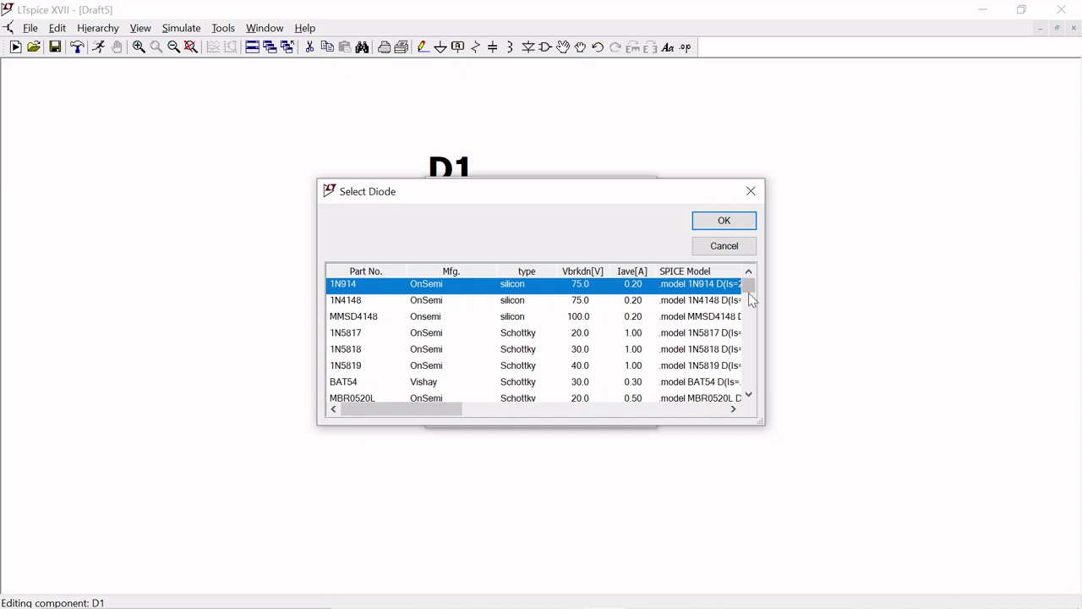
left_click_drag(752, 292, 652, 391)
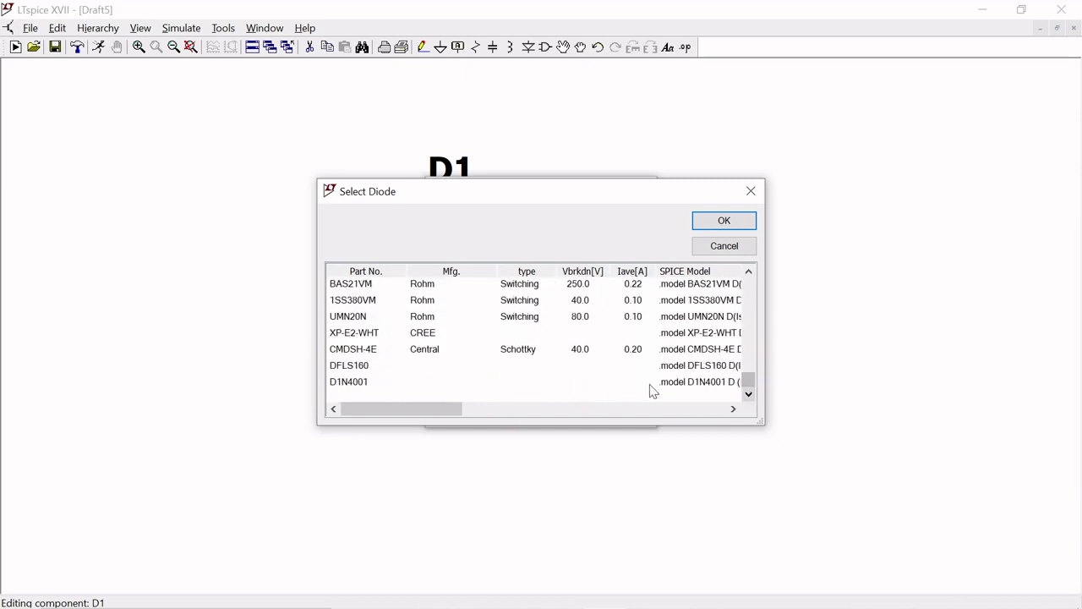
left_click(360, 388)
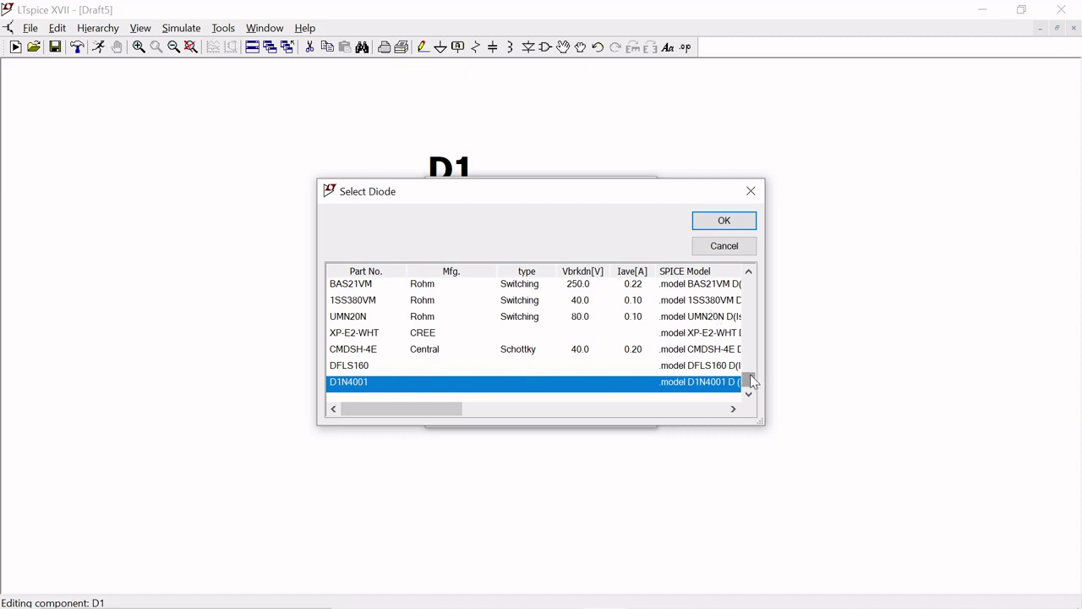
left_click_drag(752, 381, 763, 272)
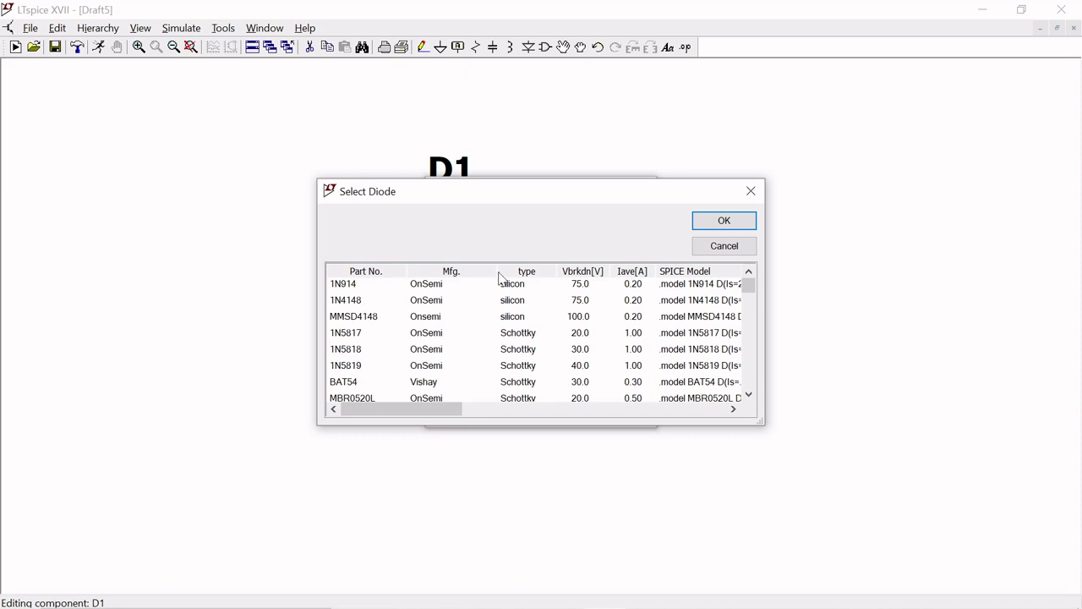
left_click_drag(748, 286, 748, 384)
left_click(737, 382)
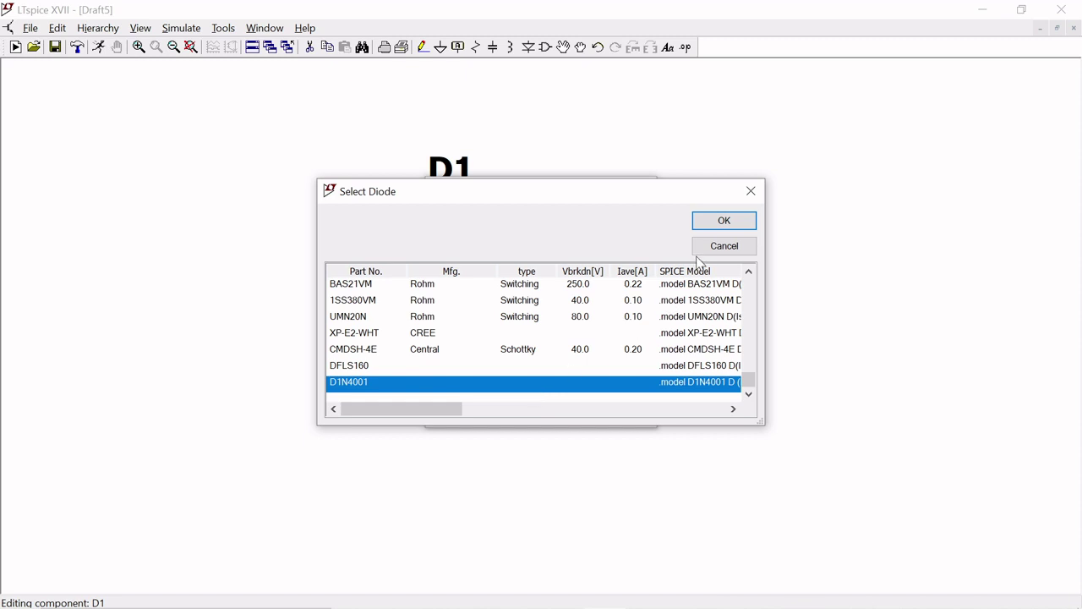
left_click(717, 219)
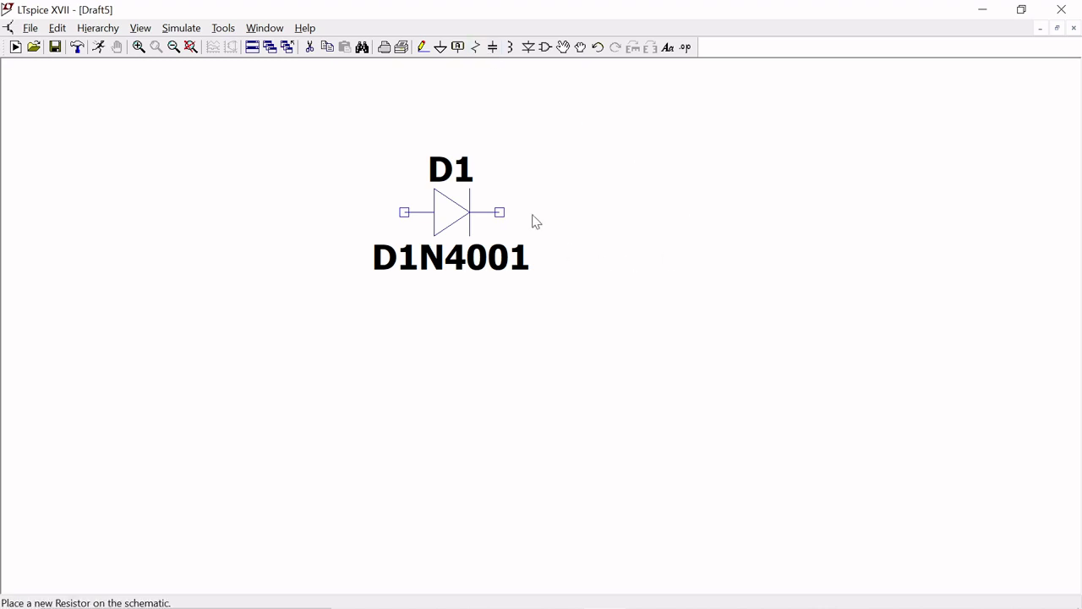
Place one vertical resistor below and to the right of the diode
left_click(478, 48)
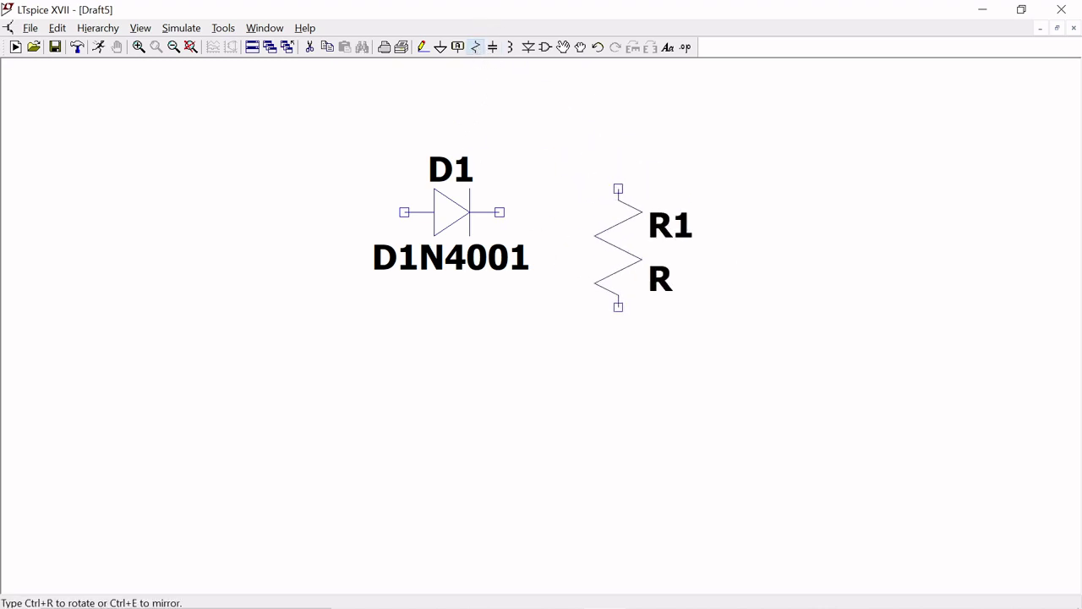
left_click(596, 315)
right_click(596, 314)
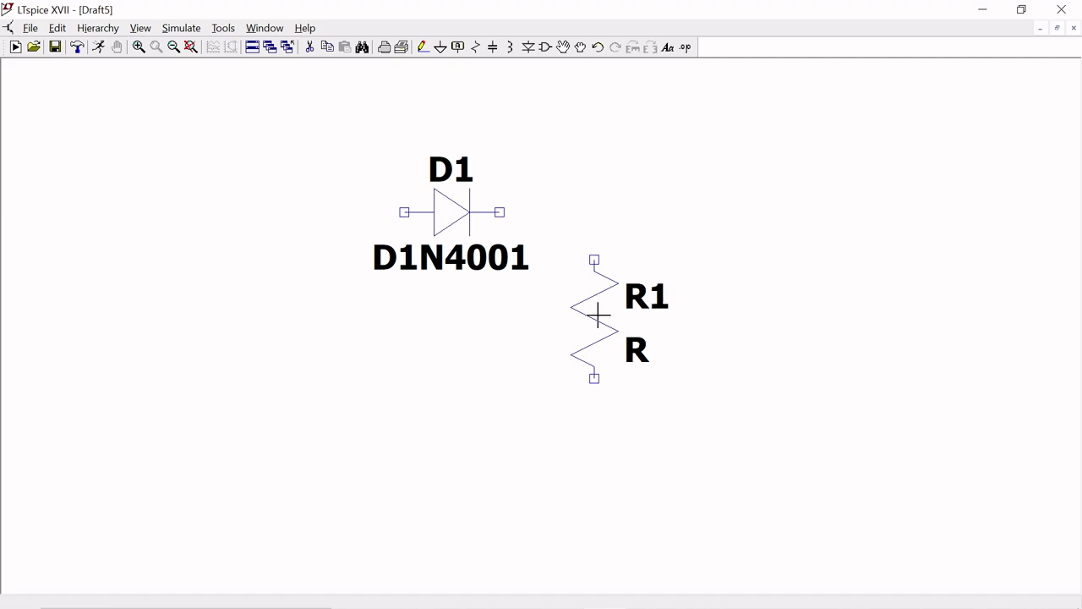
Place one voltage source symbol upright, below and to the left of the diode
left_click(545, 48)
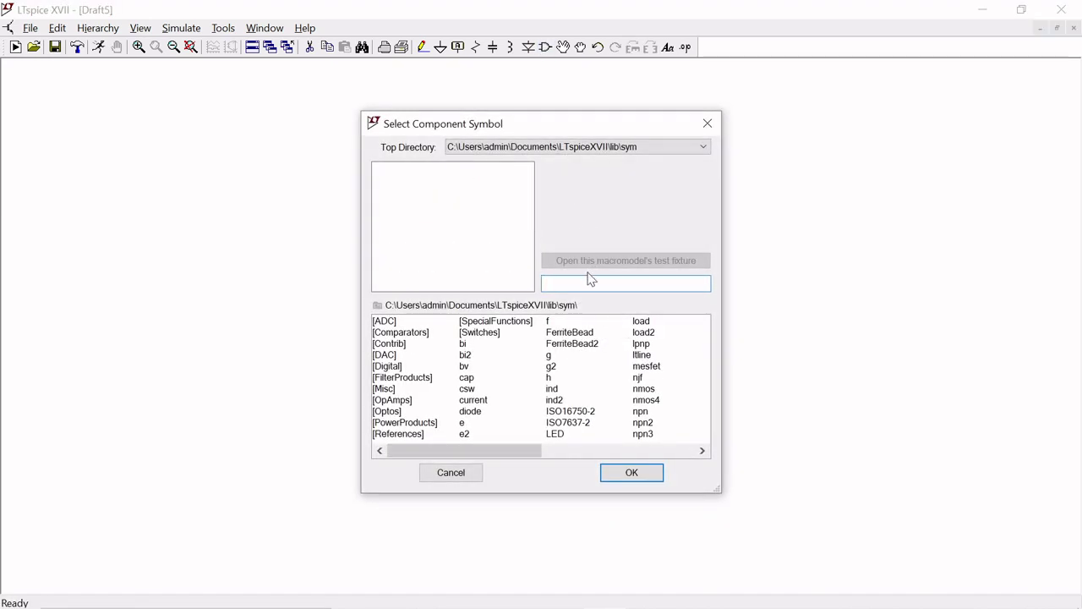
type("VO")
left_click(630, 474)
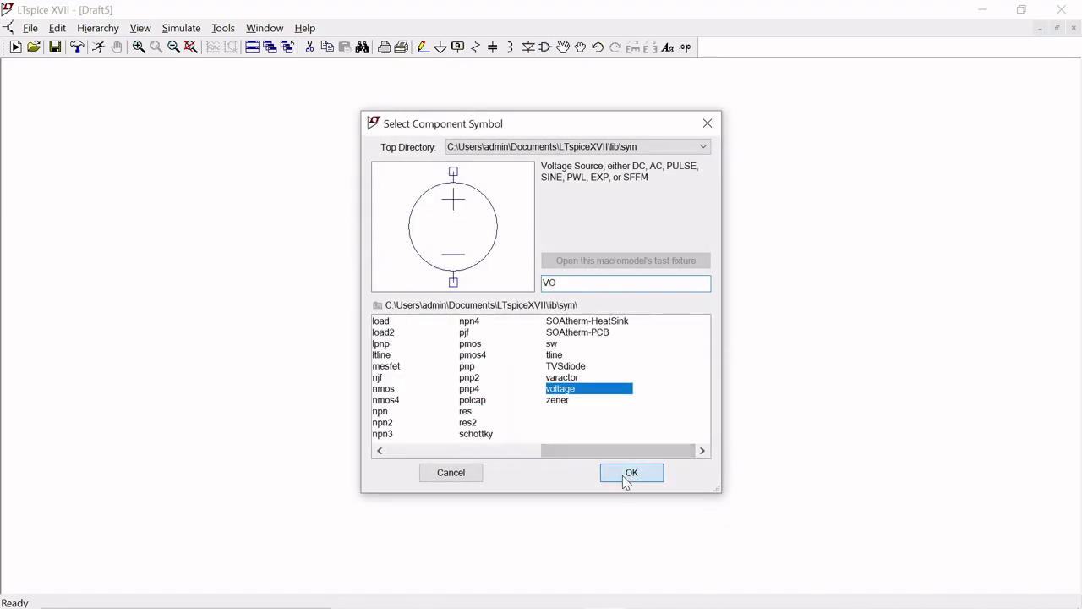
left_click(236, 330)
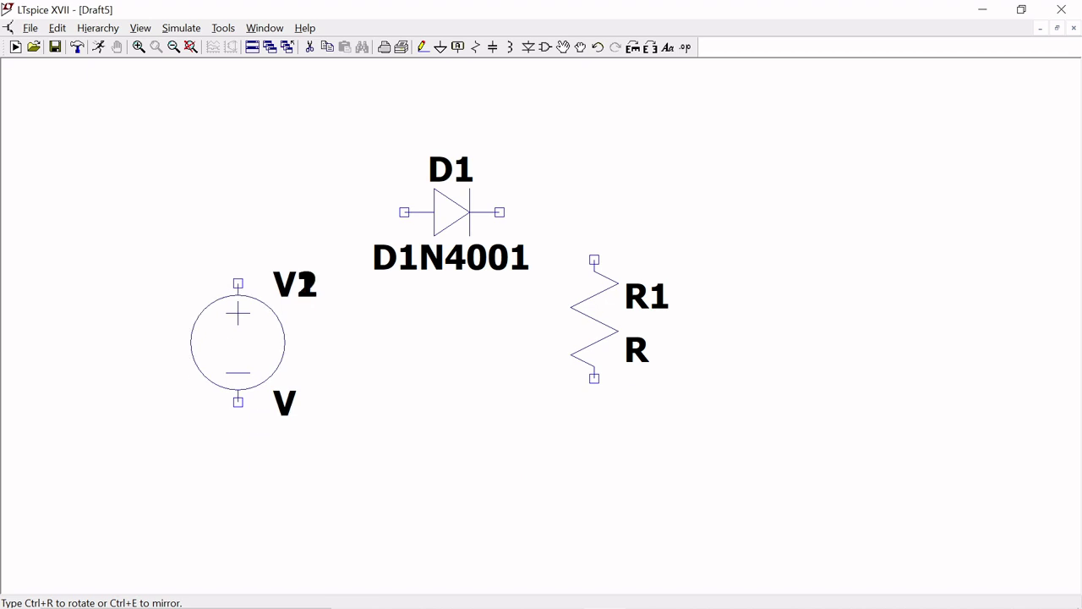
right_click(234, 327)
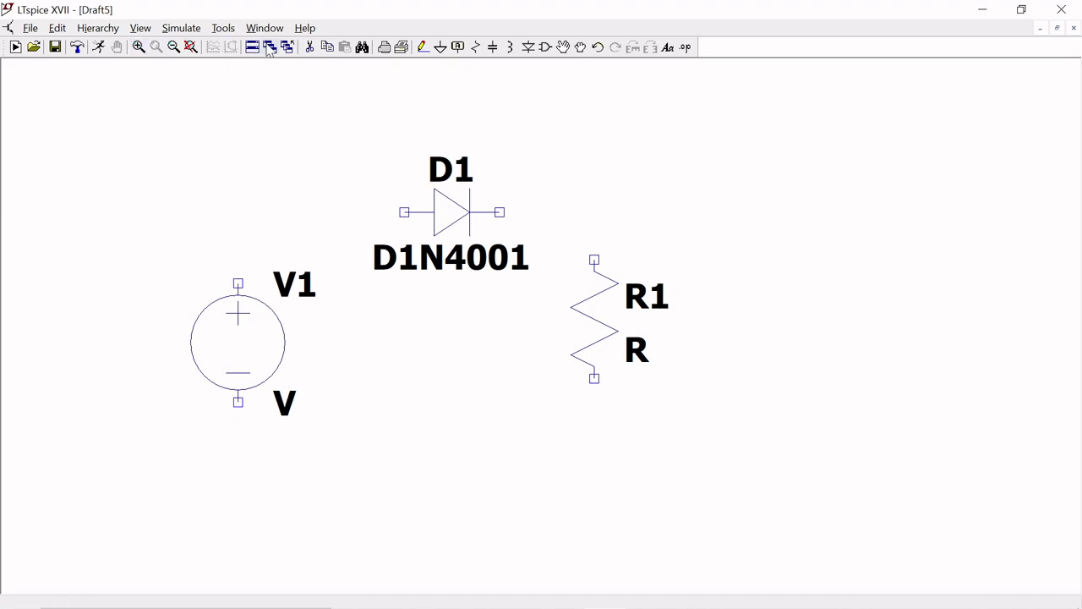
Wire the source's positive terminal to the diode's anode, and the diode's cathode to the resistor's upper terminal
left_click(422, 48)
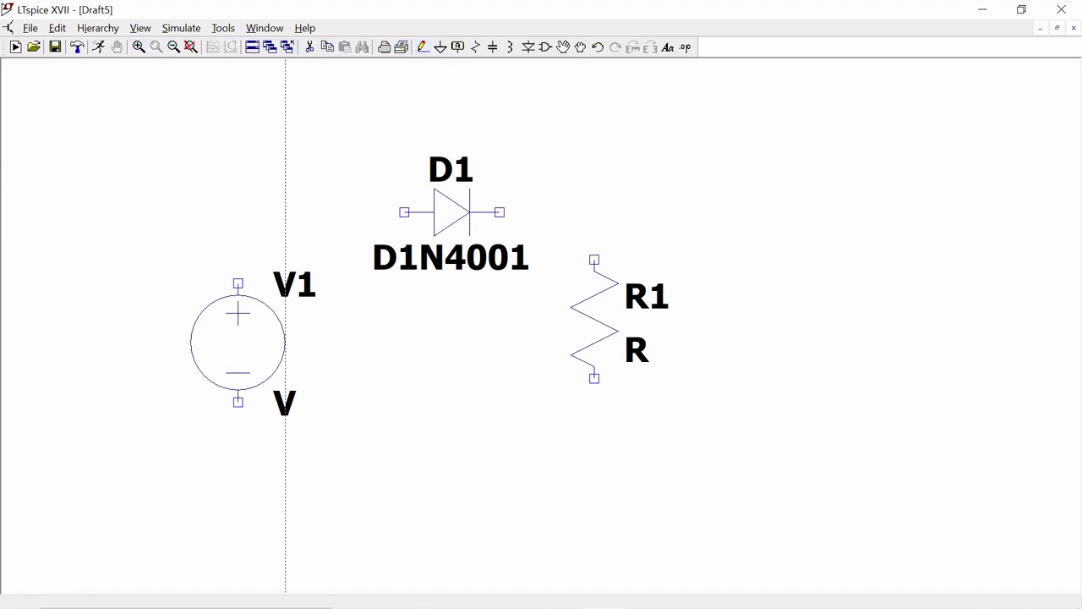
left_click(238, 283)
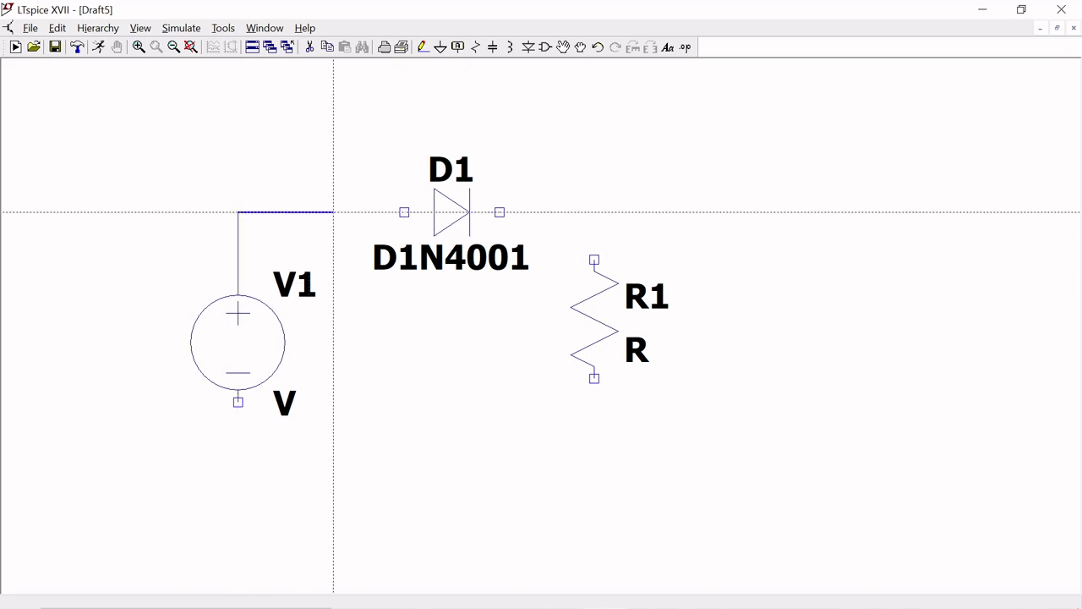
left_click(405, 213)
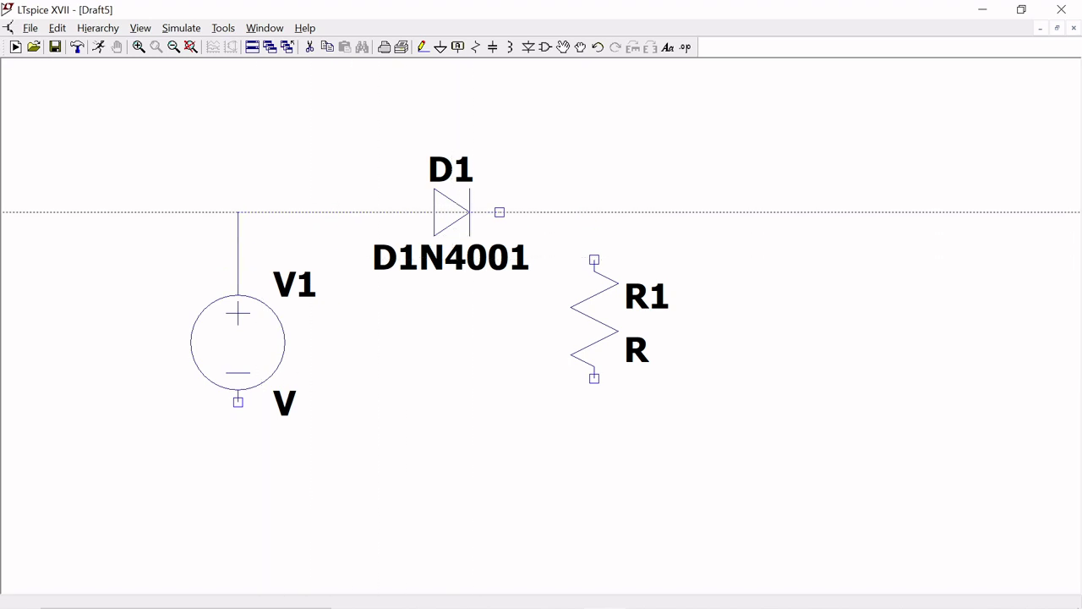
left_click(500, 212)
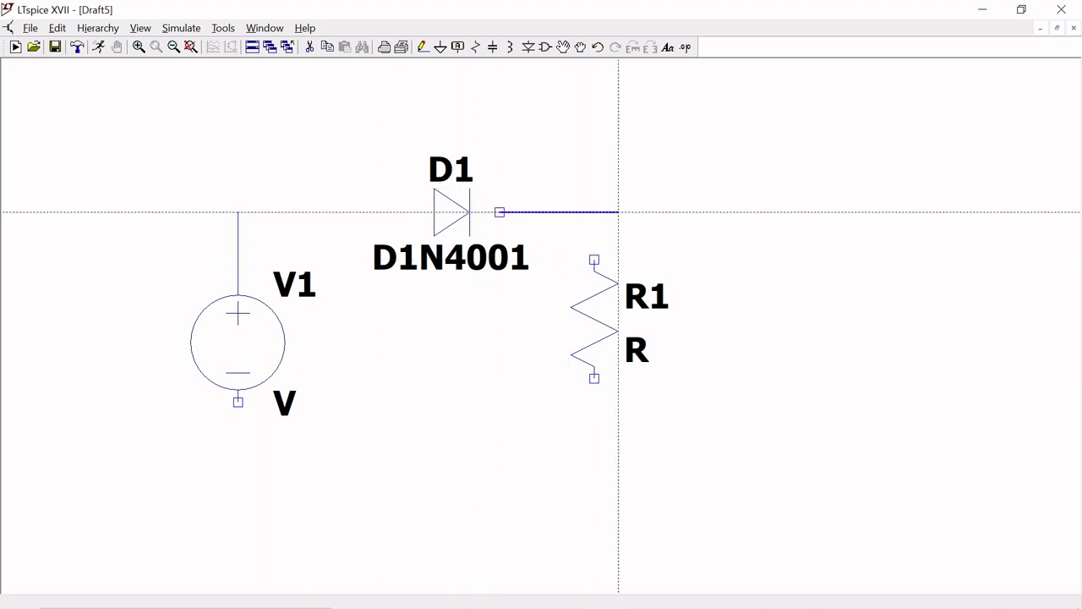
left_click(594, 260)
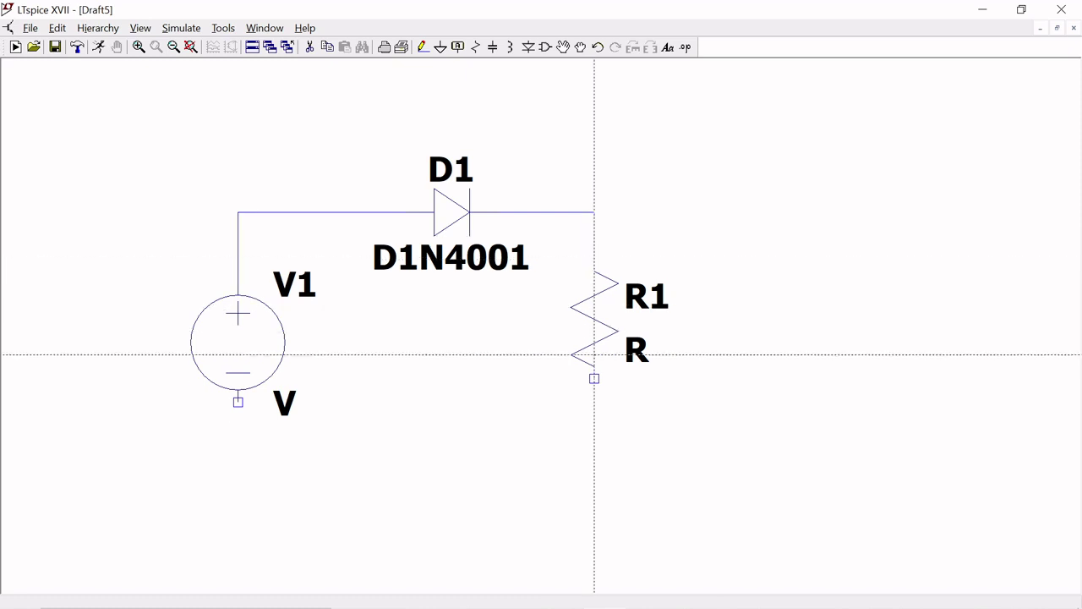
Close the loop with a wire from the resistor's lower terminal to the source's negative terminal
left_click(594, 378)
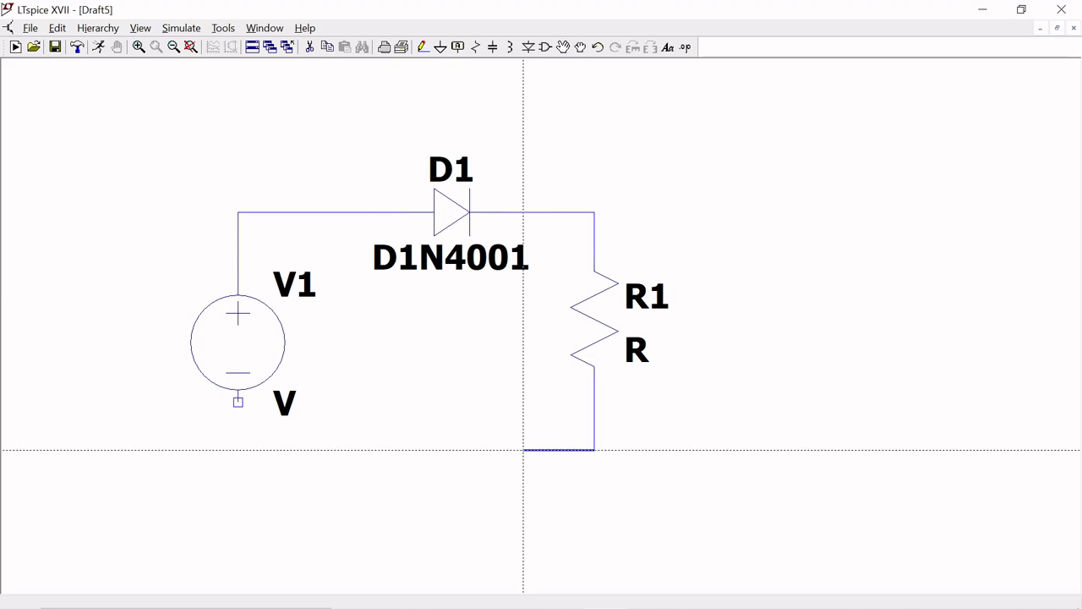
right_click(594, 450)
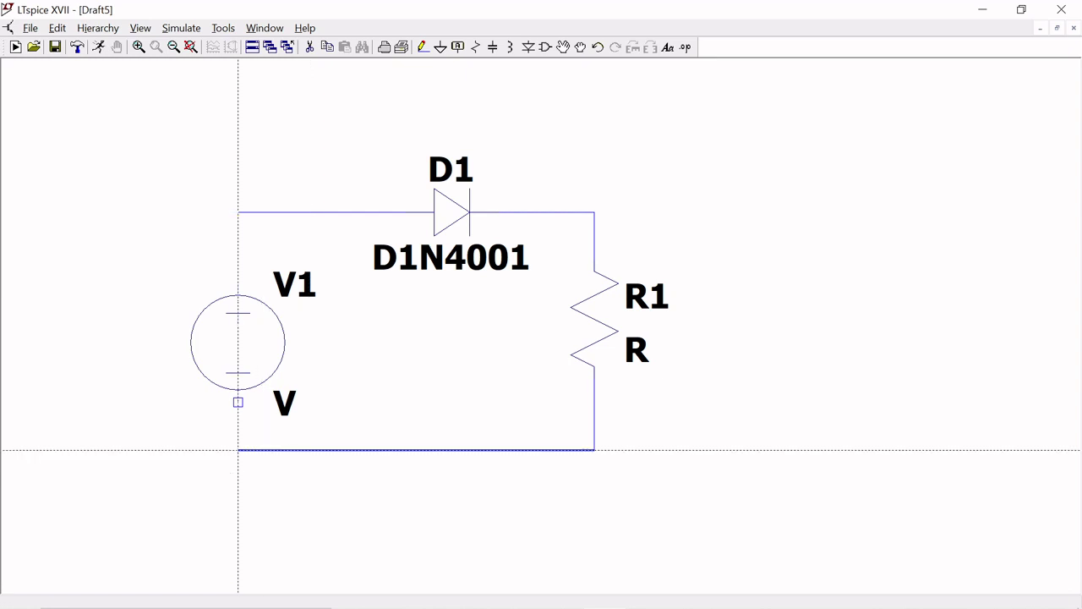
left_click(238, 450)
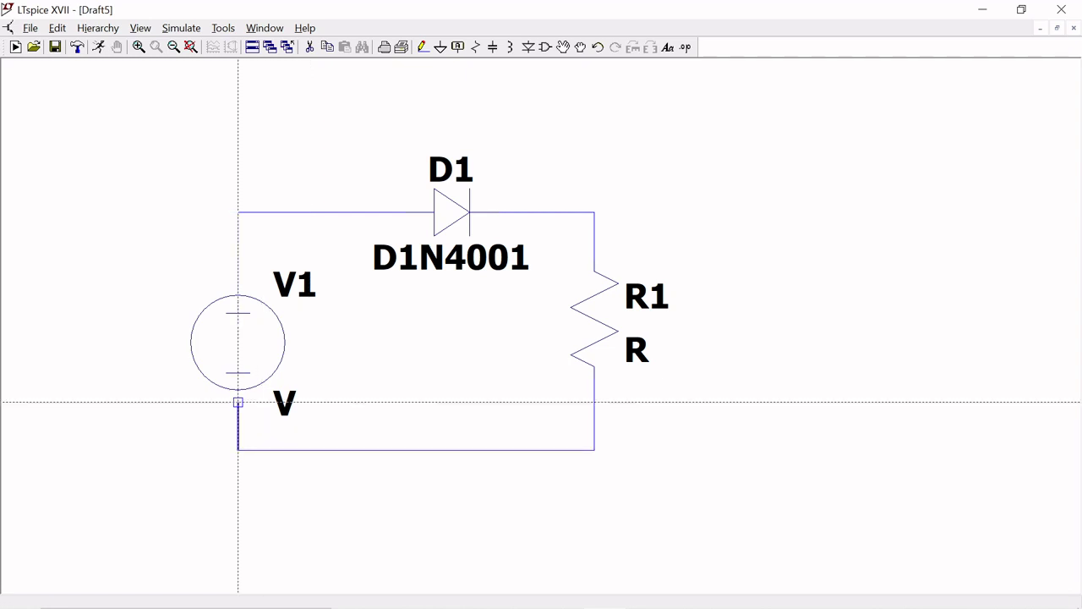
left_click(237, 402)
right_click(228, 406)
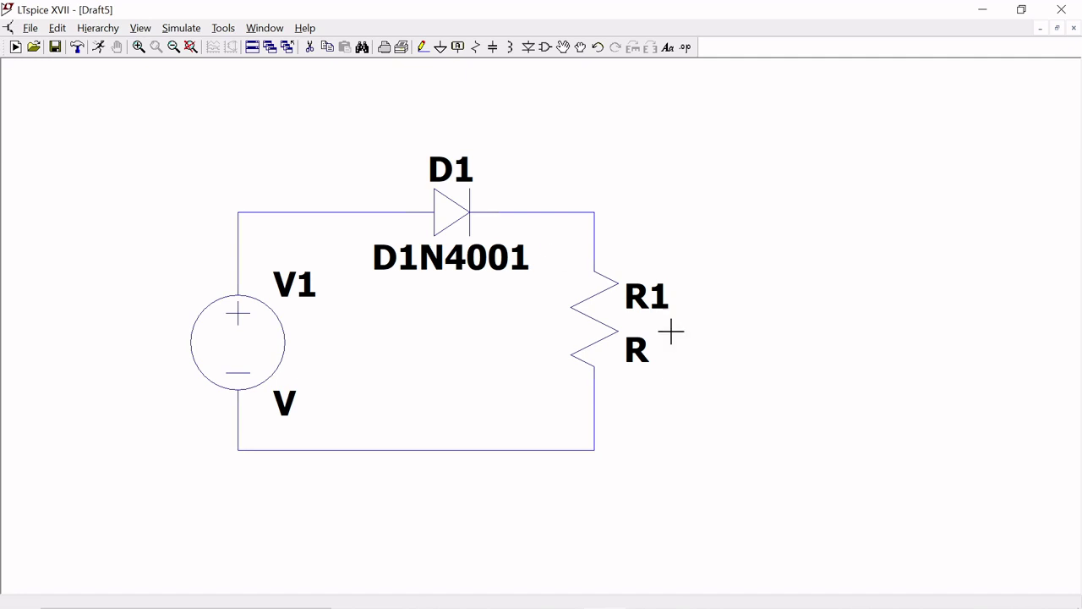
Set the value of resistor R1 to 1K
right_click(646, 350)
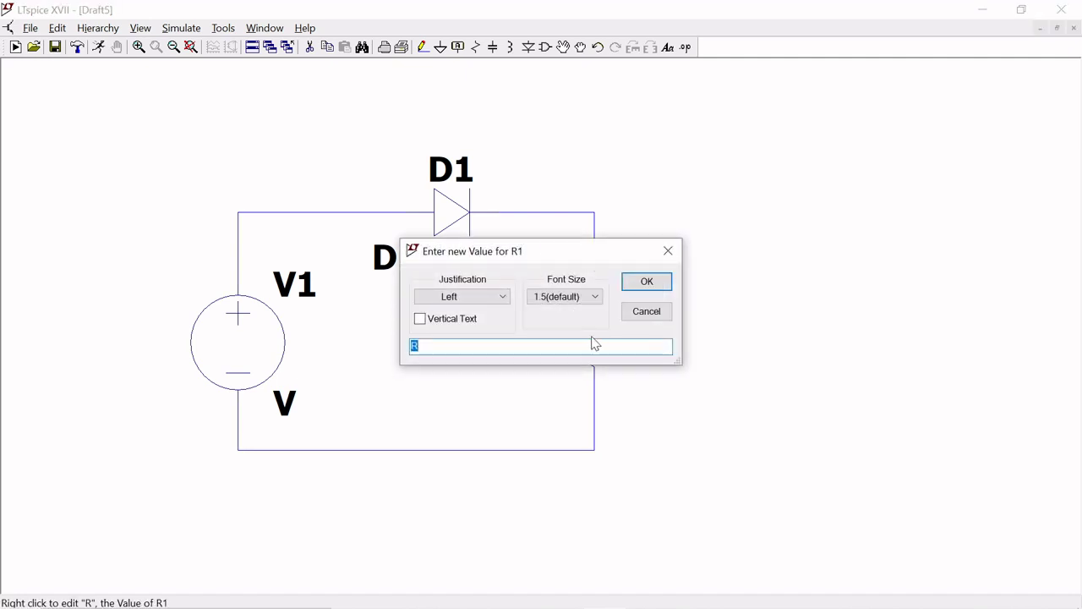
left_click(529, 351)
key("BackSpace")
type("1K")
key("BackSpace")
type("K")
left_click(647, 281)
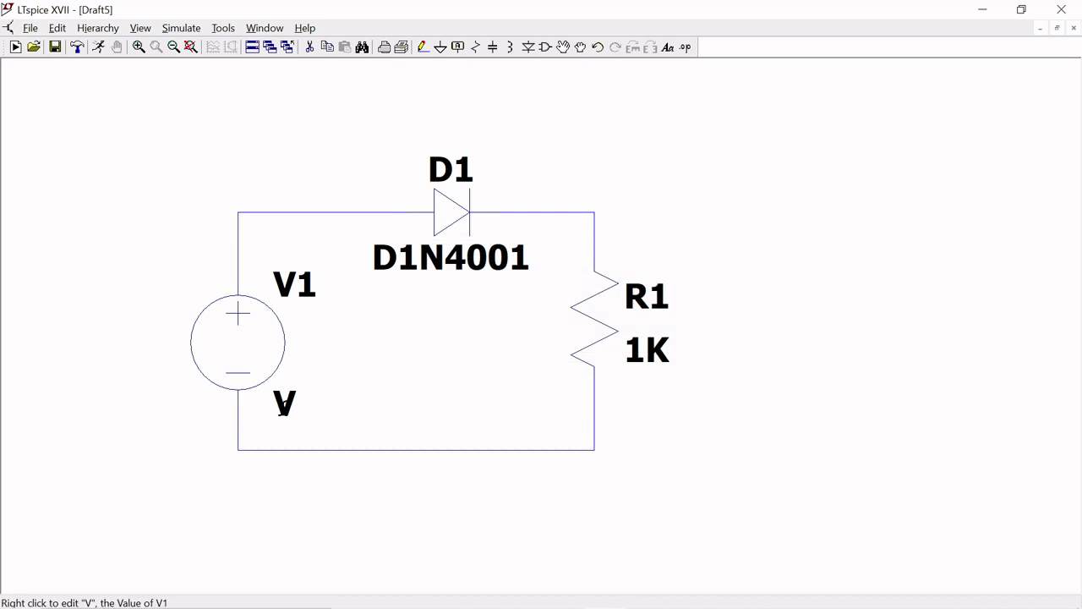
Set the value of voltage source V1 to 5V
right_click(282, 405)
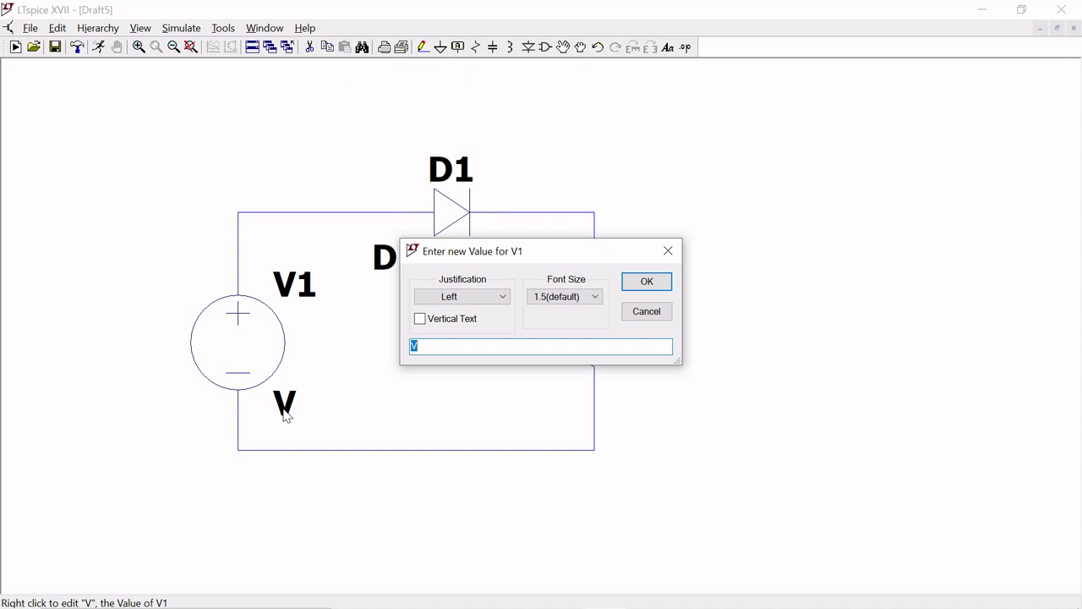
left_click(414, 346)
type("5")
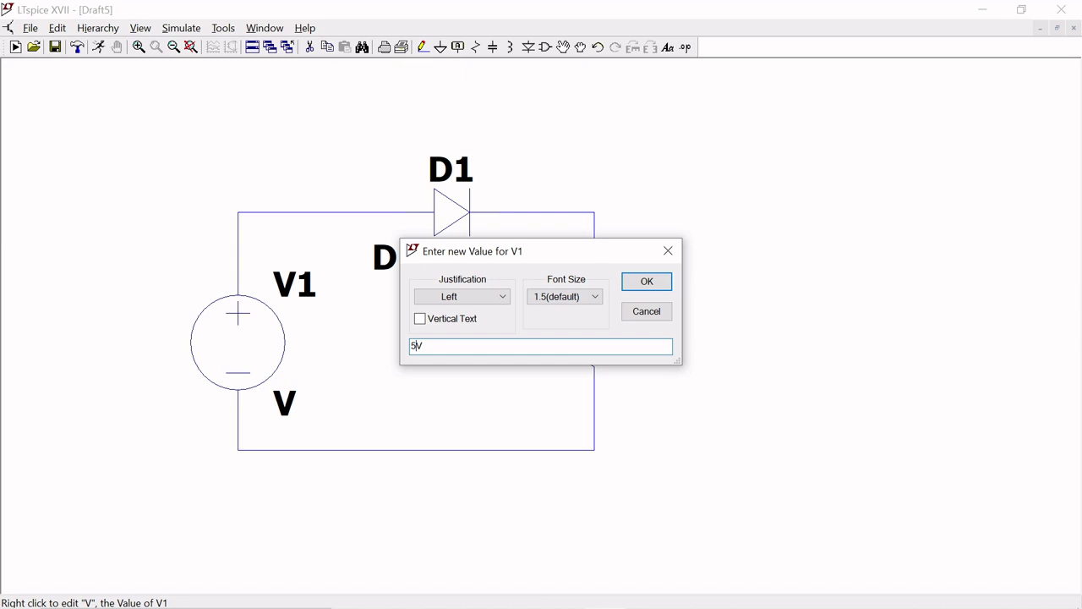
left_click(643, 282)
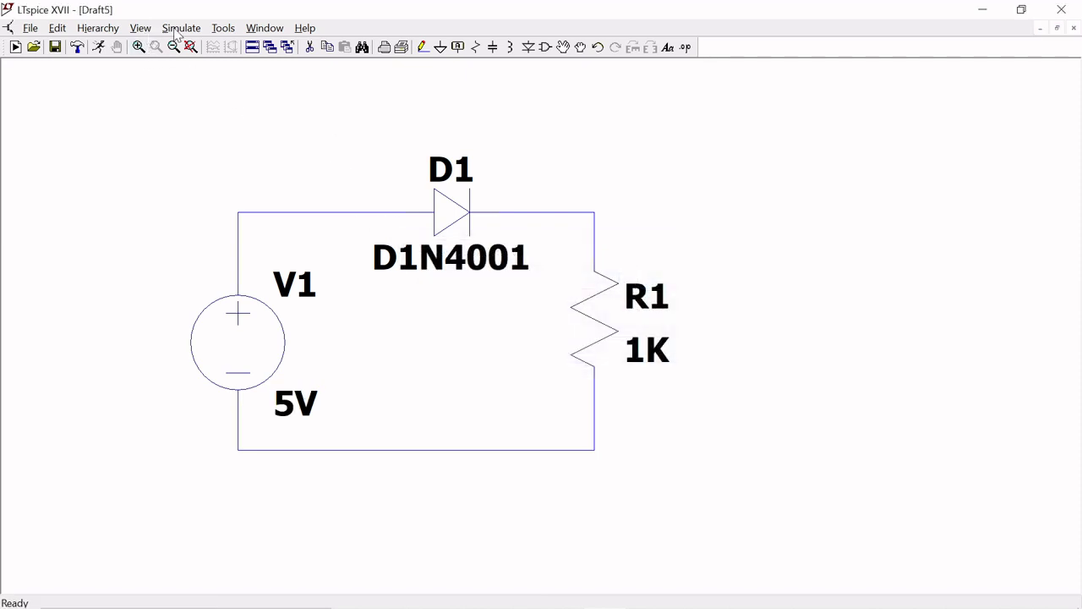
Set up a DC sweep simulation command with V1 as the first source and Linear as the sweep type
left_click(175, 30)
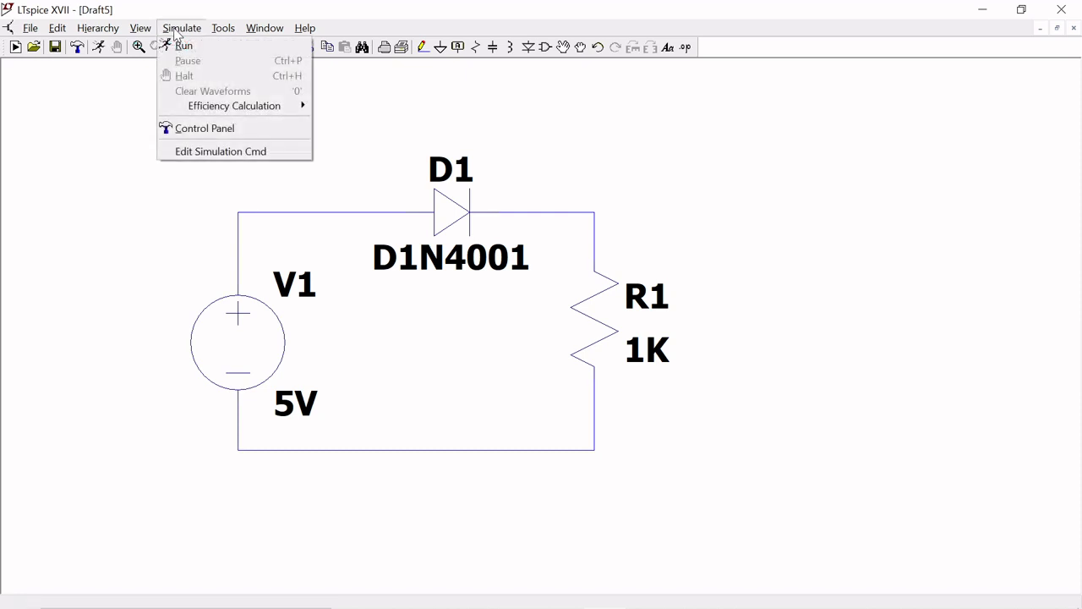
left_click(199, 153)
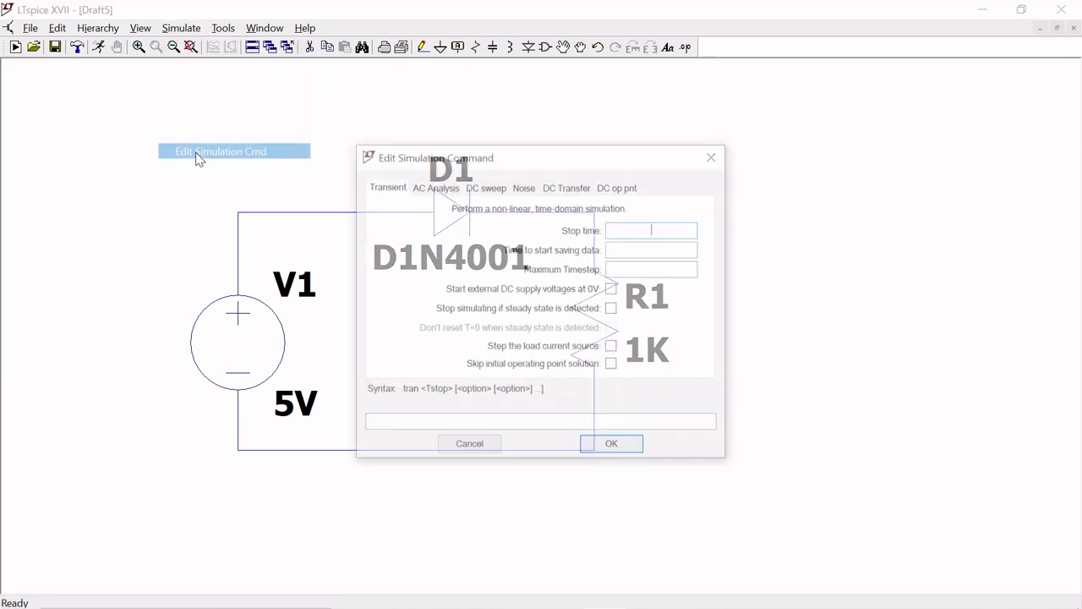
left_click(487, 188)
left_click(600, 269)
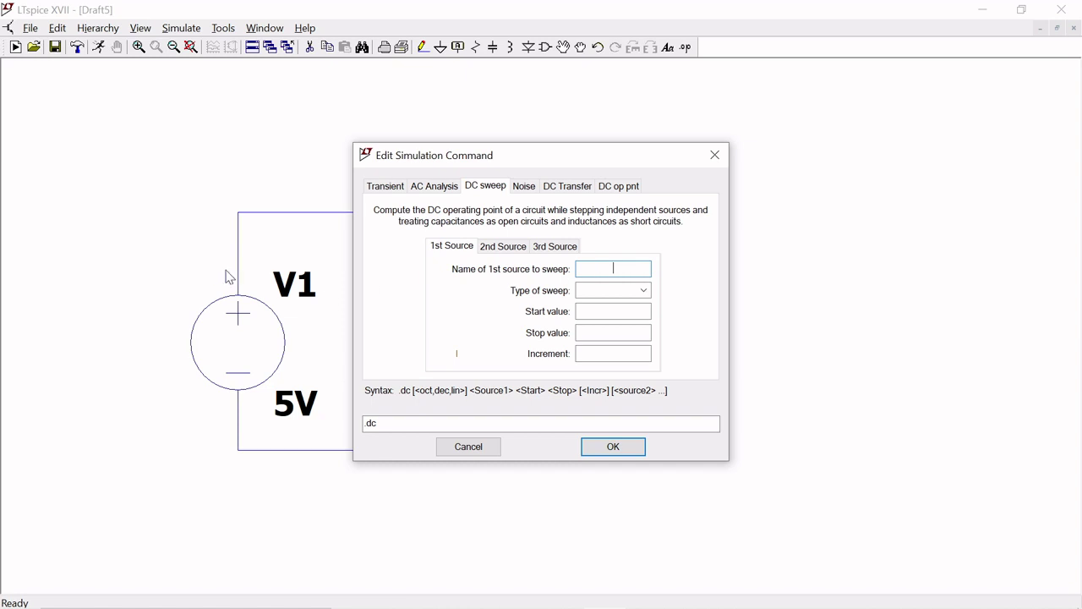
type("V1")
left_click(596, 296)
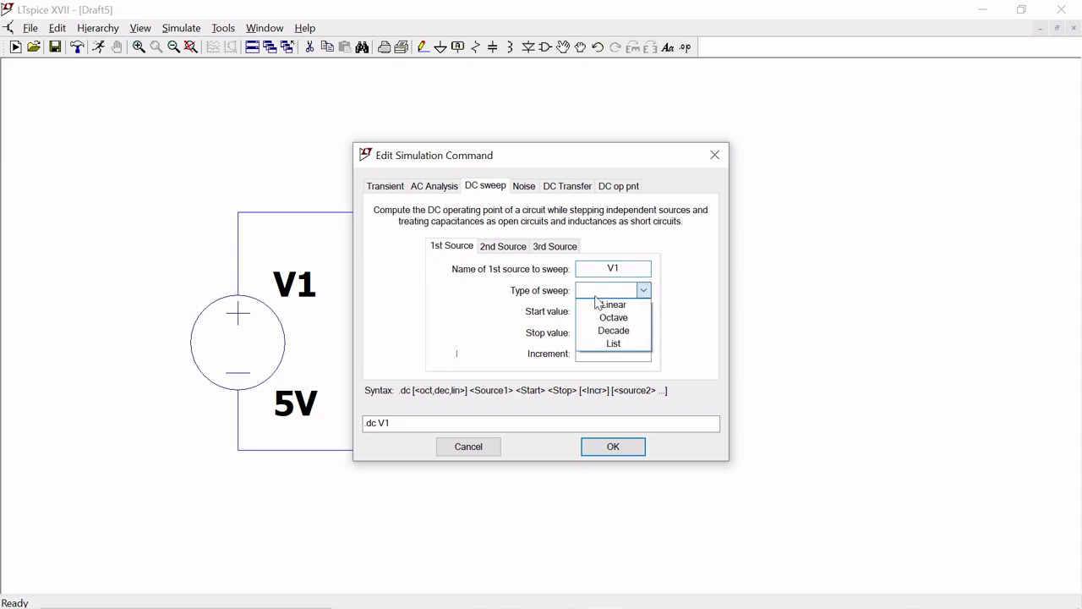
left_click(605, 305)
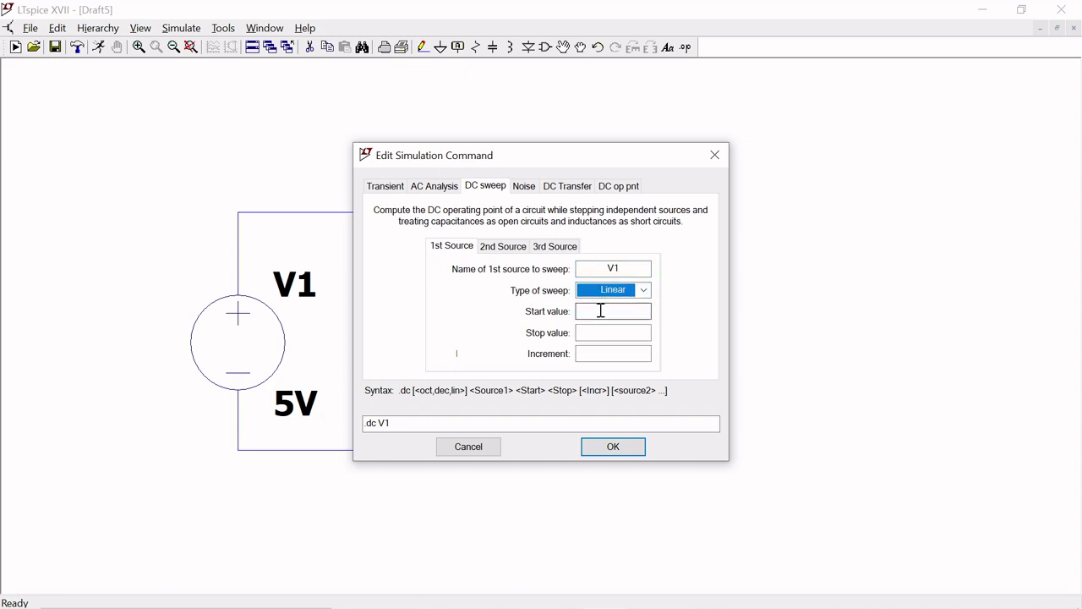
Set the sweep to start at 0, stop at 5 and increment by 0.01, and place the directive above the circuit
left_click(600, 311)
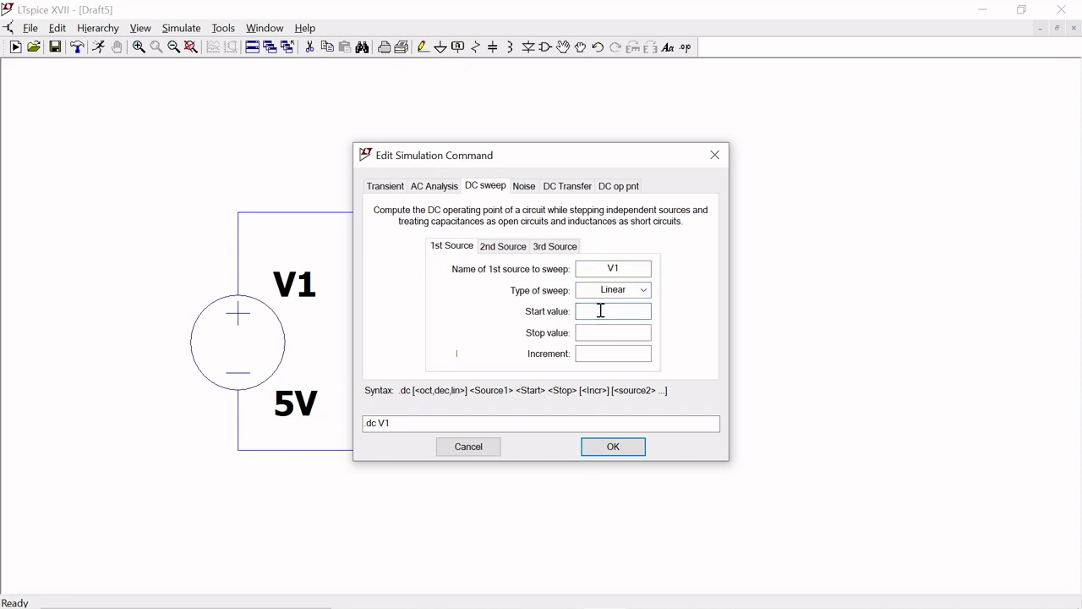
type("0")
left_click(613, 335)
key("Tab")
type("0")
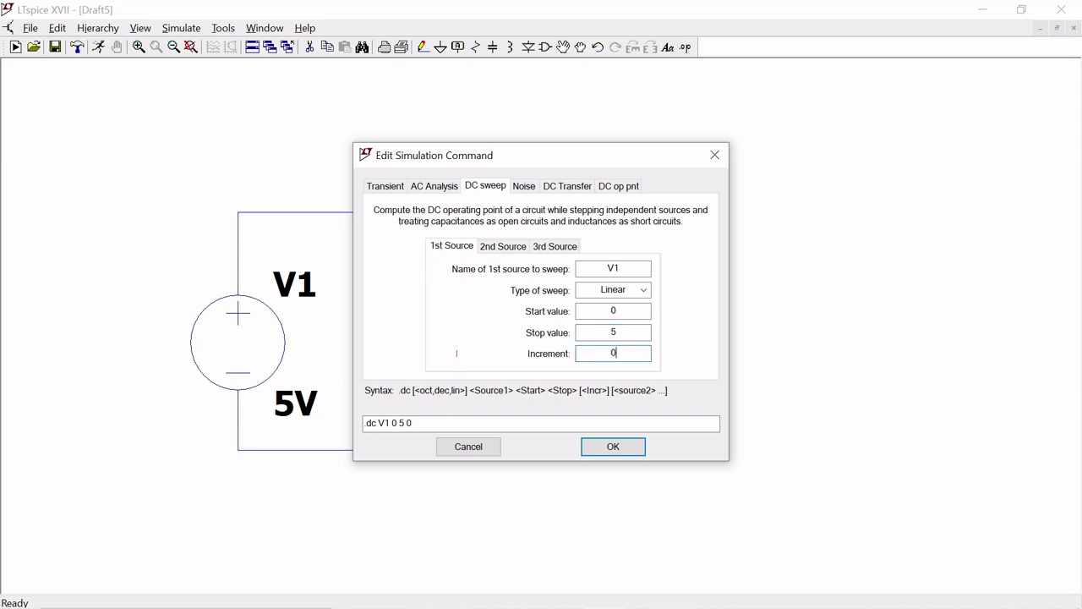
type(".00")
key("BackSpace")
type("1")
left_click(613, 447)
left_click(145, 152)
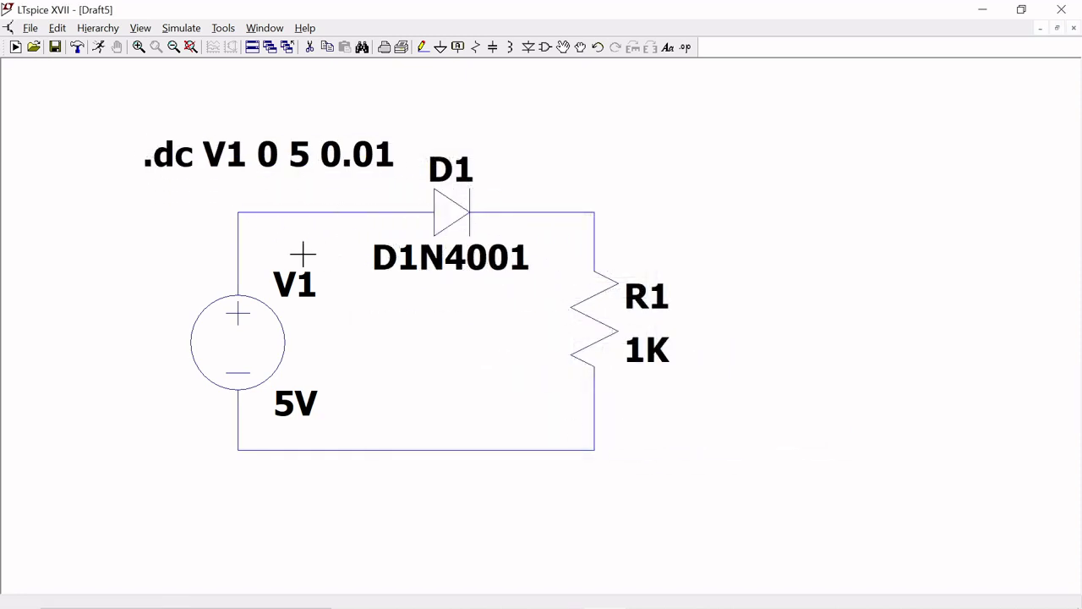
Try to run the DC sweep simulation
left_click(55, 49)
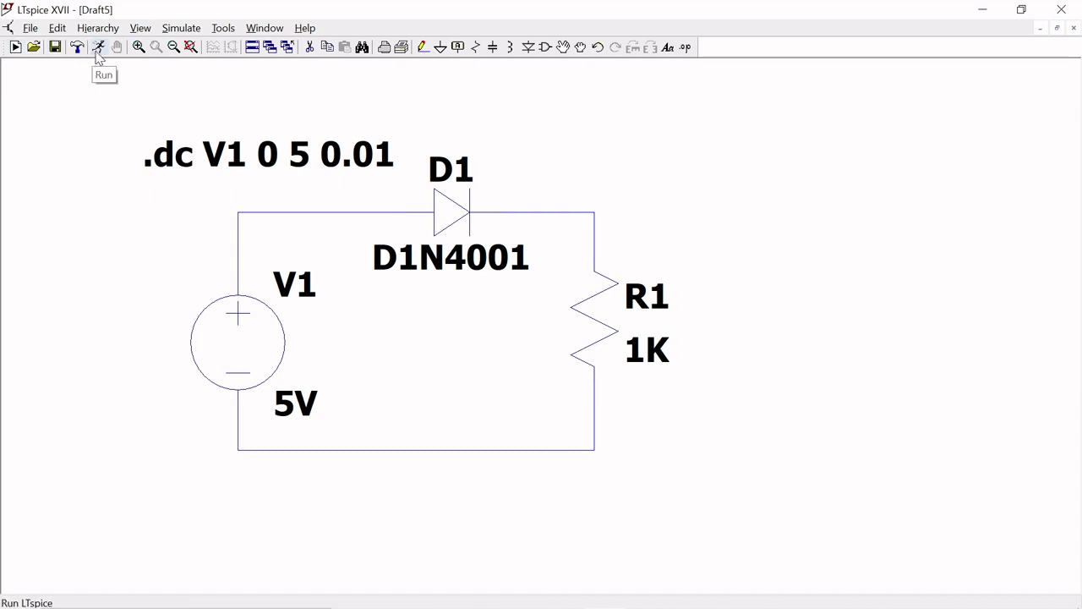
left_click(96, 52)
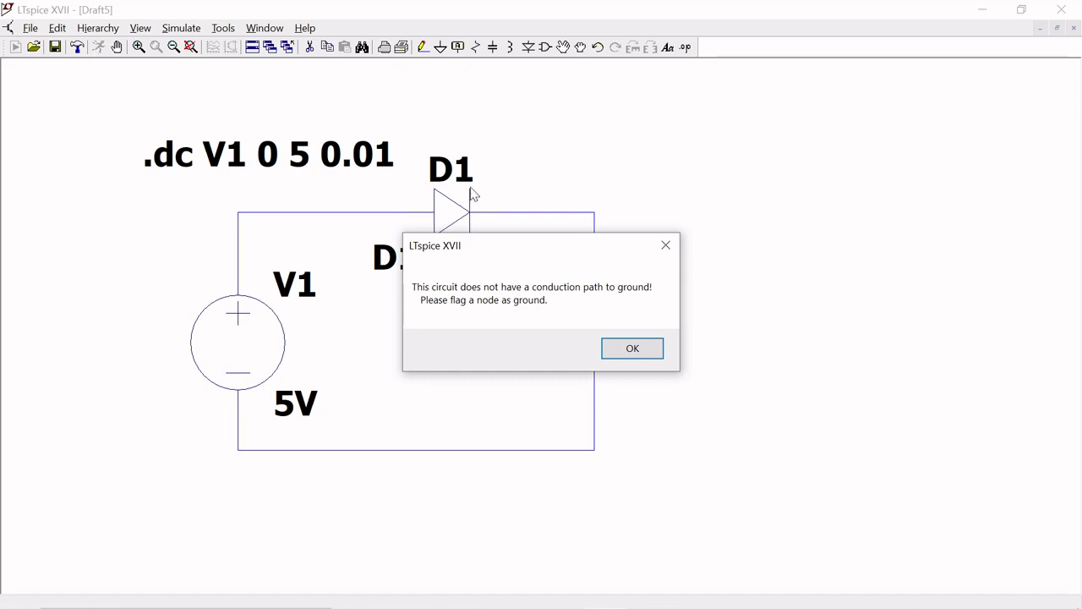
left_click(643, 349)
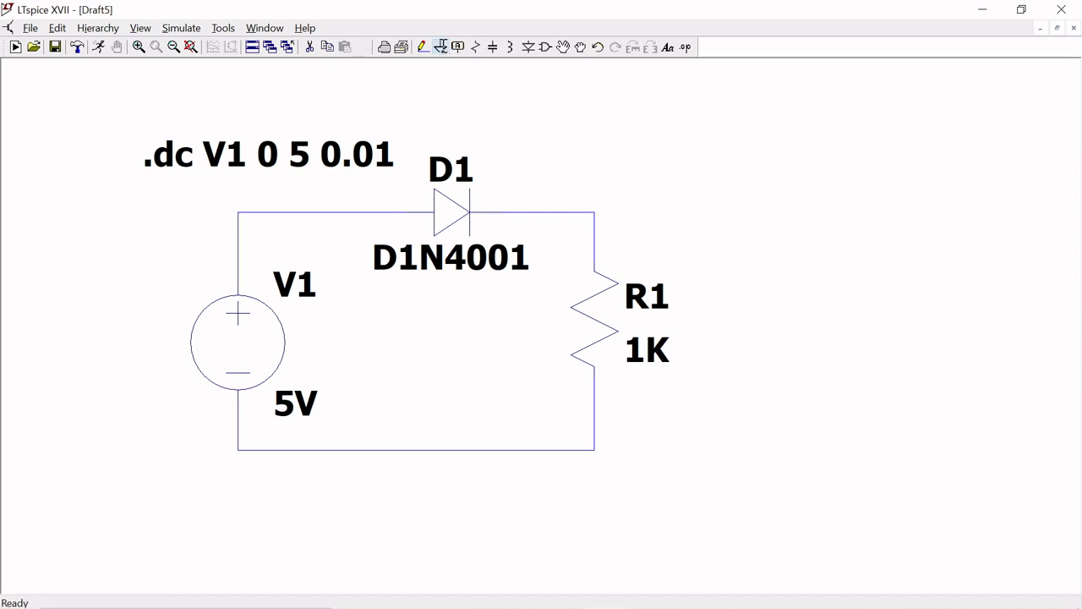
Place a ground symbol below the circuit and wire it to the middle of the bottom wire
left_click(441, 47)
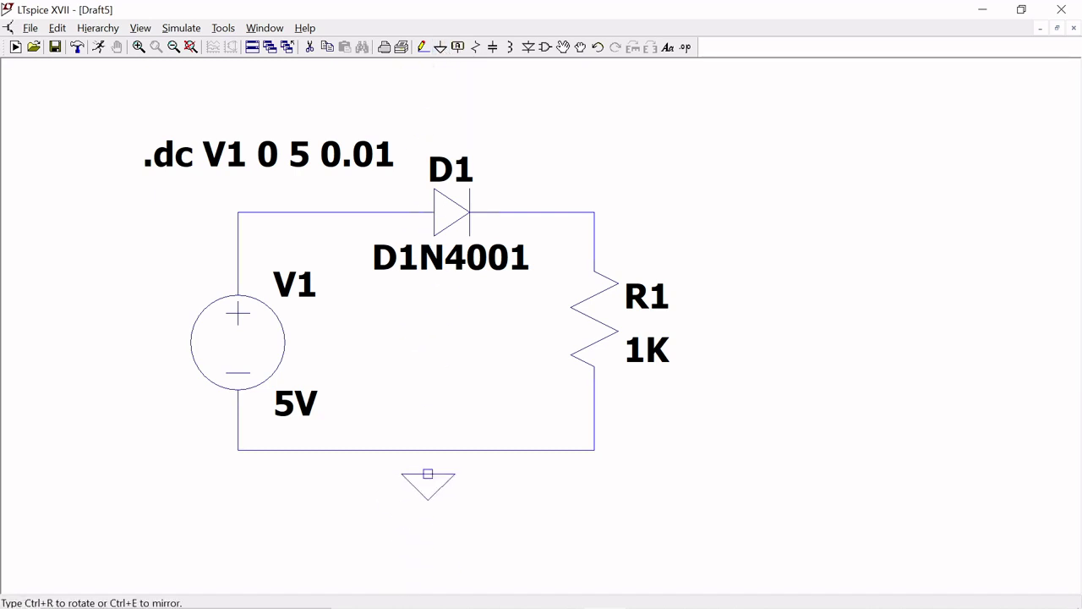
left_click(428, 473)
key("Escape")
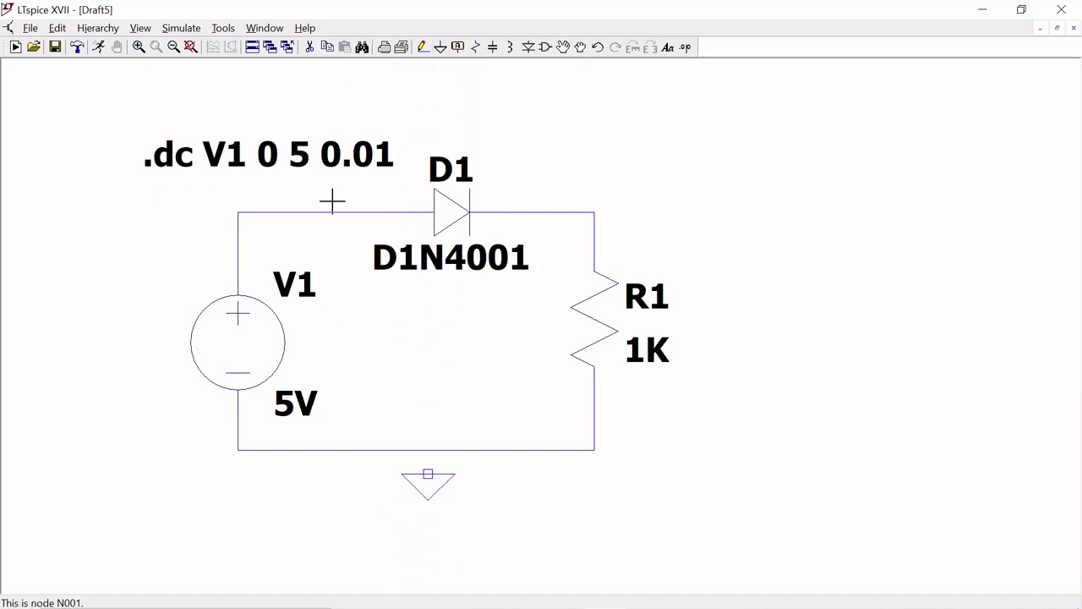
left_click(423, 49)
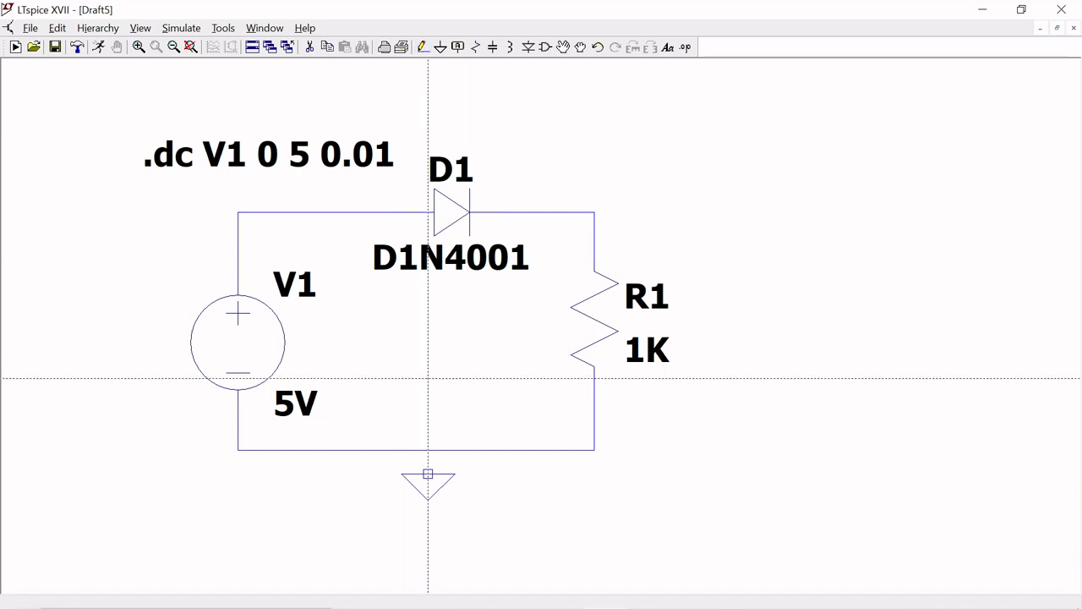
left_click(428, 473)
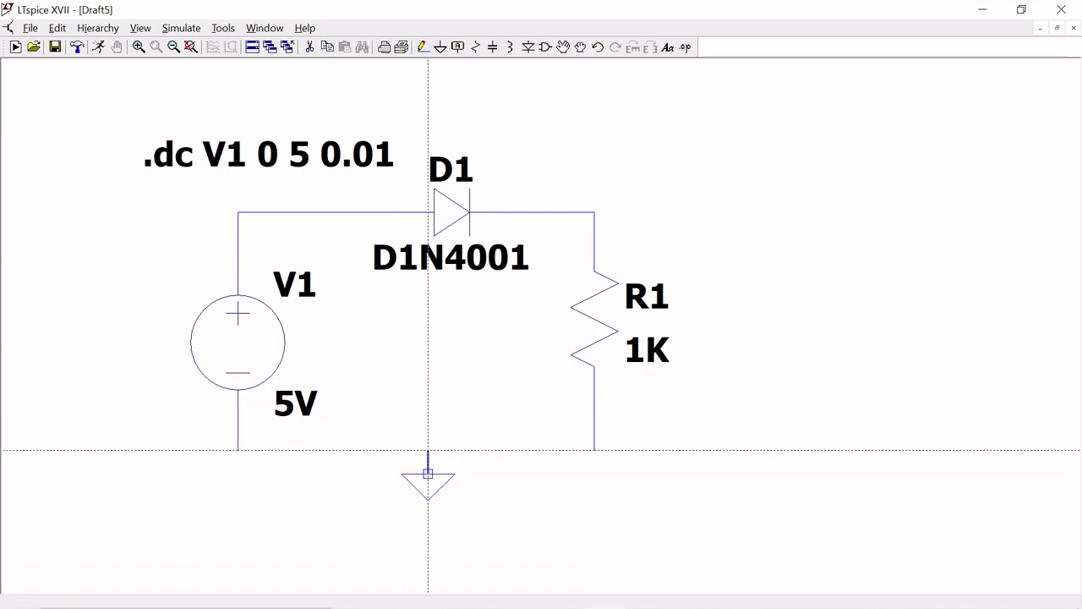
left_click(428, 450)
key("Escape")
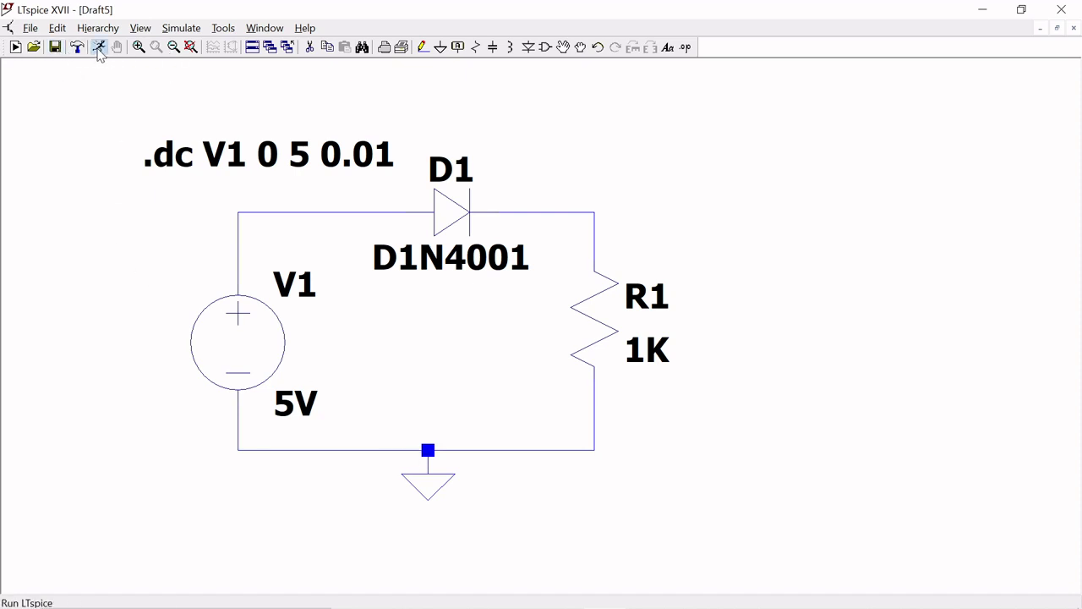
Run the DC sweep simulation and add the diode current trace I(D1) to the plot
left_click(98, 47)
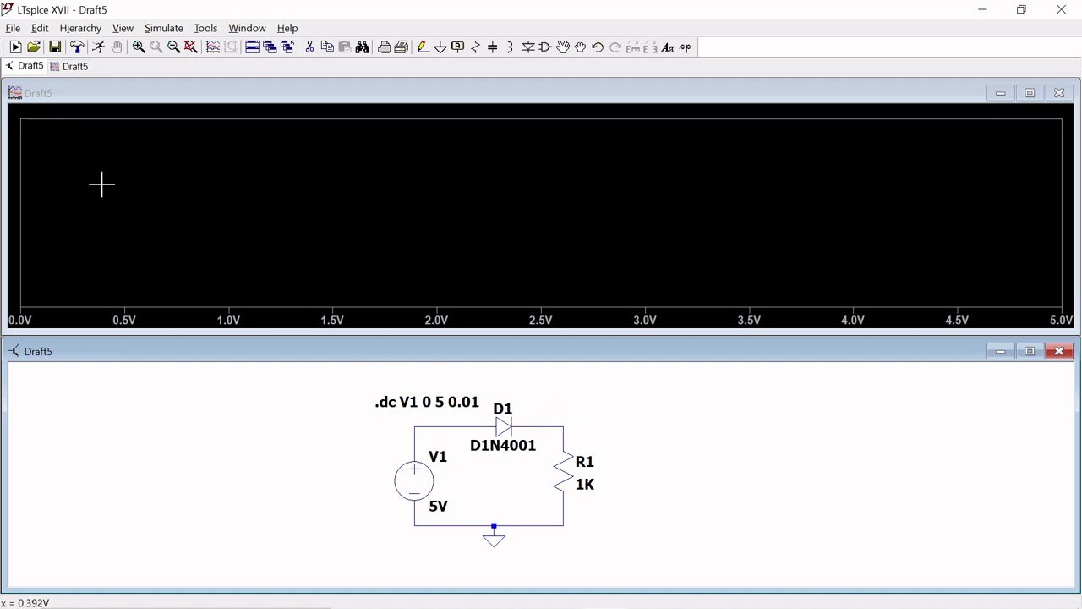
right_click(54, 172)
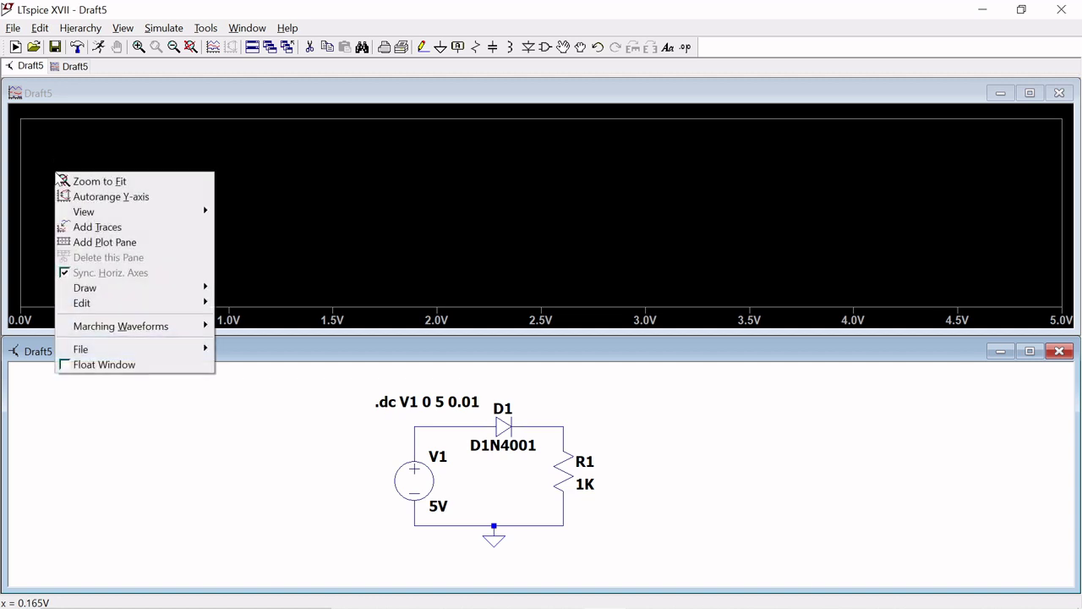
left_click(107, 229)
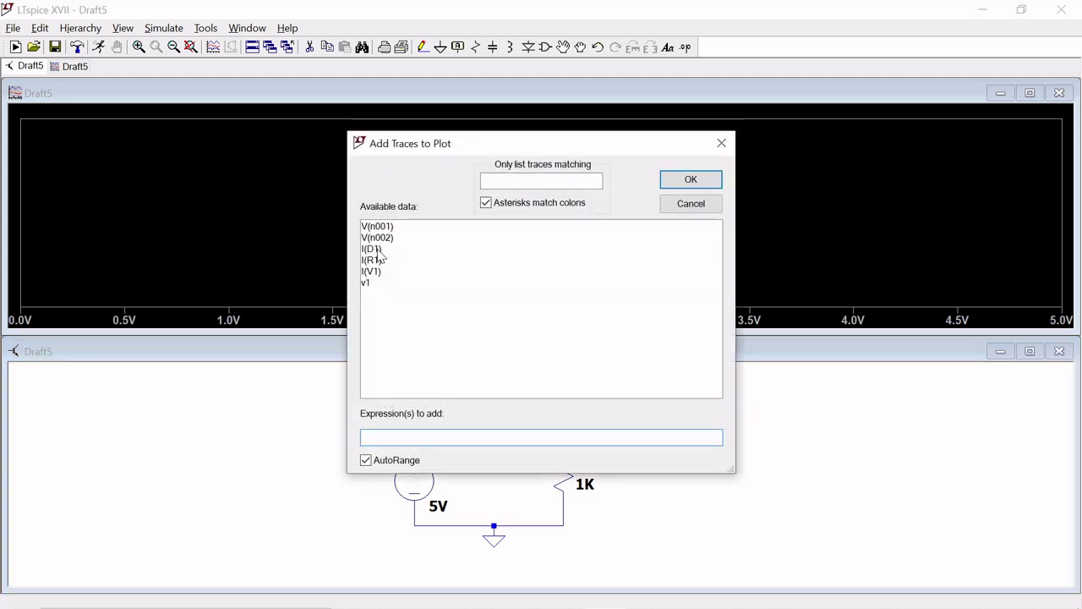
left_click(375, 250)
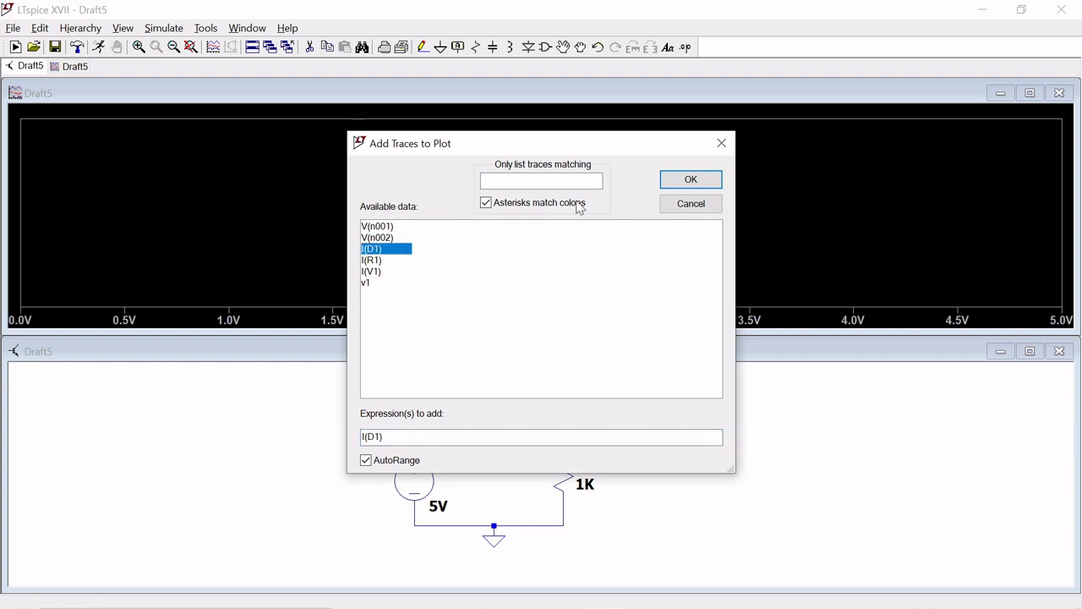
left_click(680, 184)
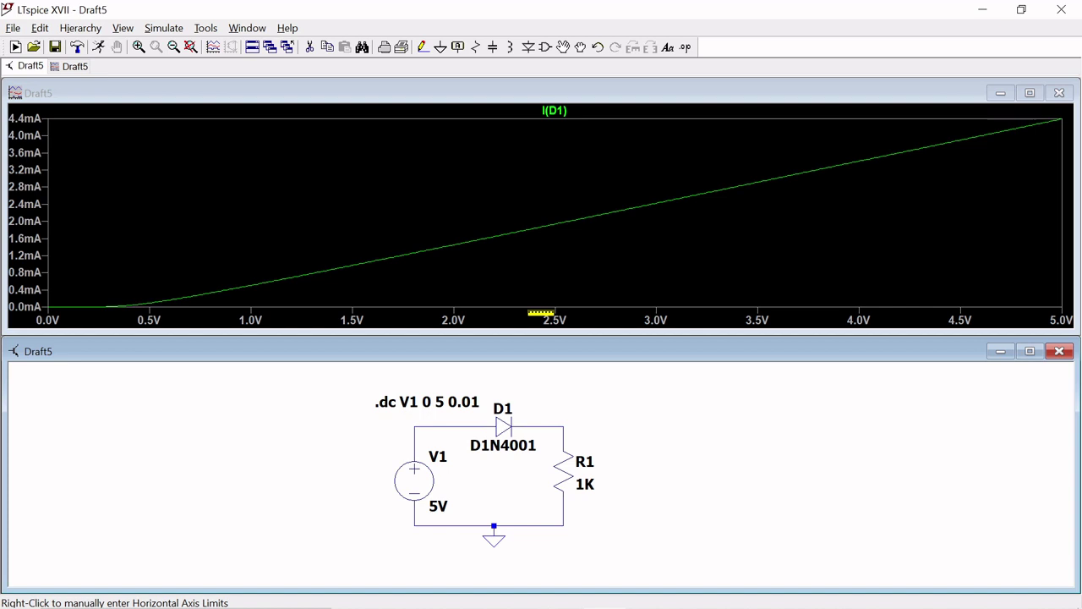
Check which quantity is plotted on the graph's horizontal axis
right_click(530, 314)
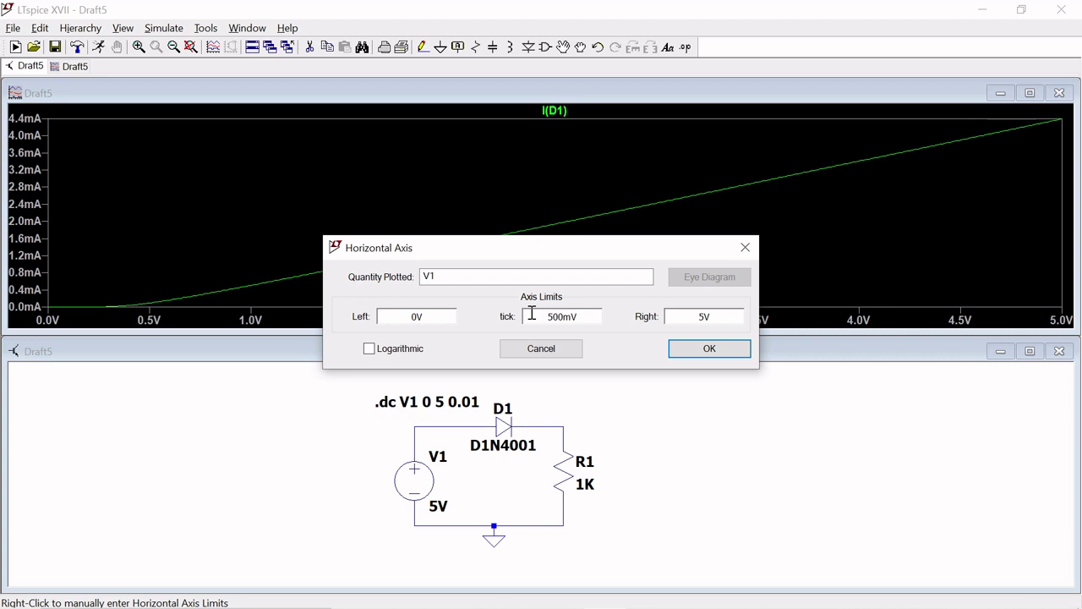
left_click(738, 257)
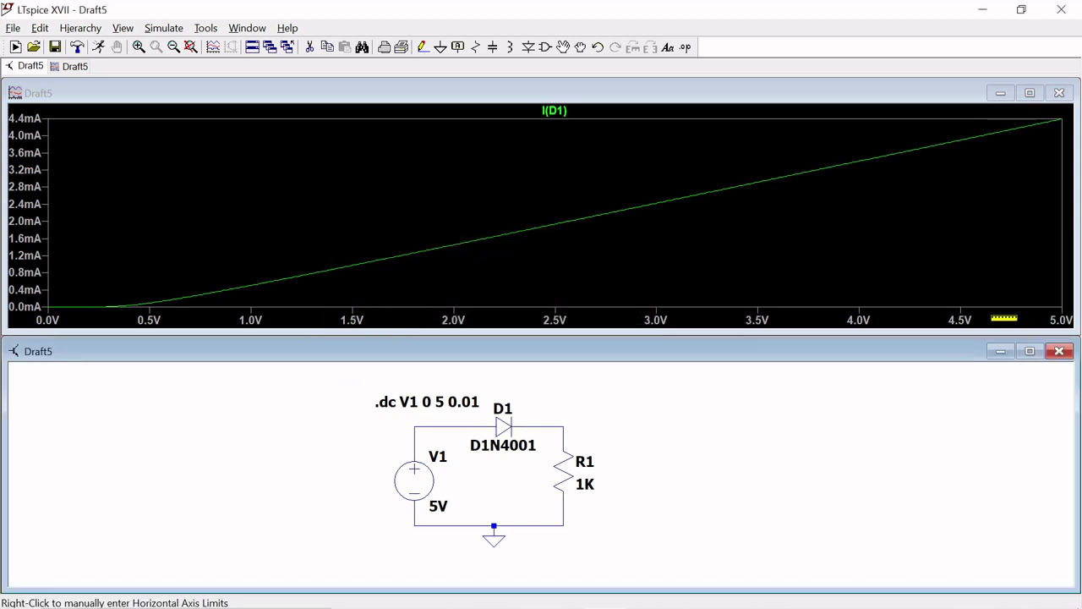
Maximize the schematic and label the net at the diode's anode as X
left_click(1028, 349)
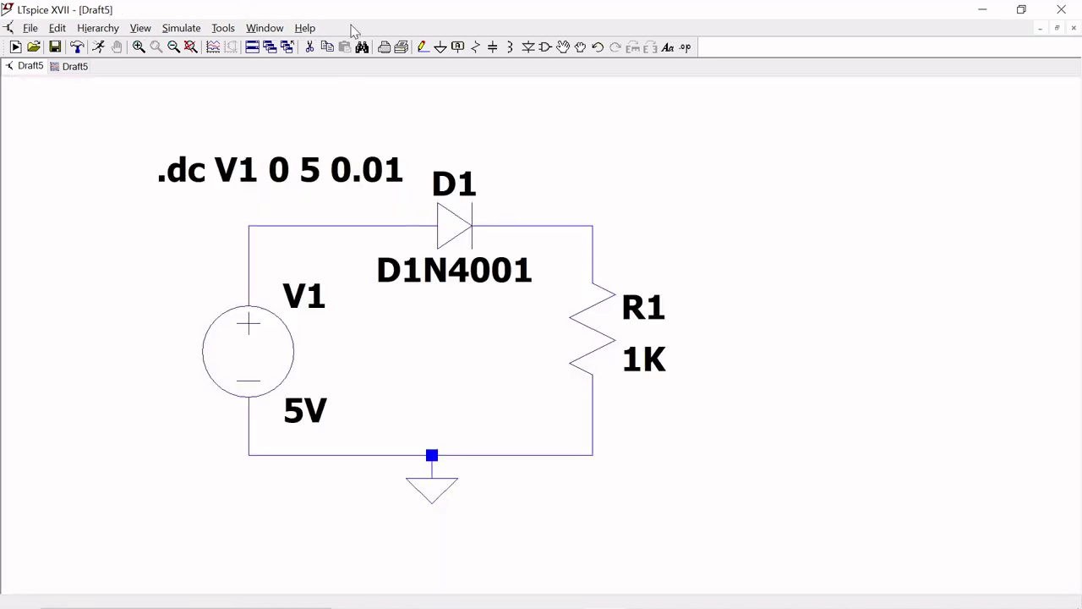
left_click(457, 47)
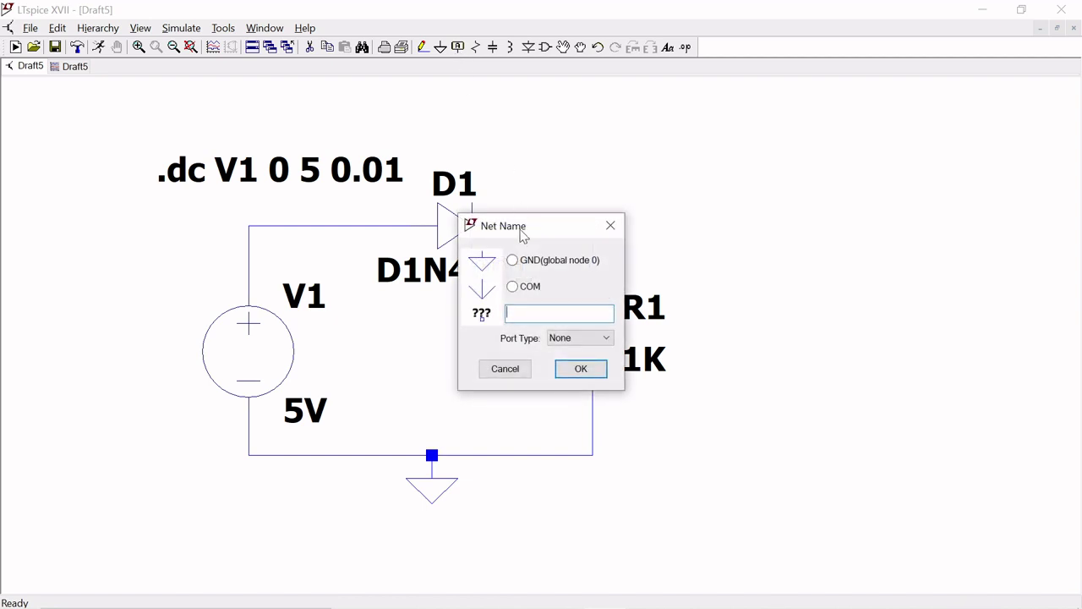
type("X")
left_click(575, 370)
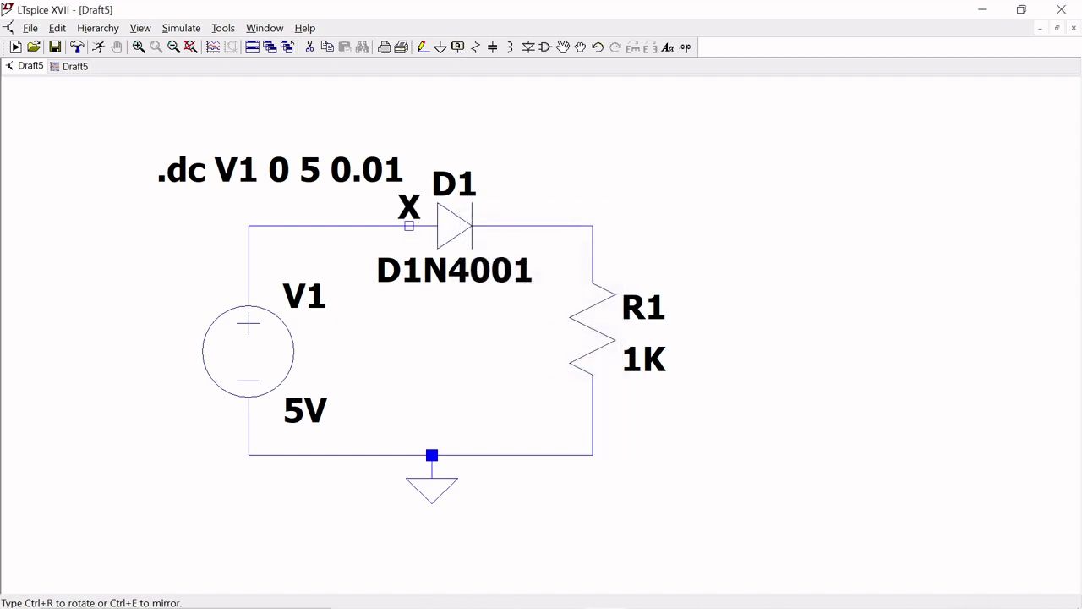
left_click(431, 226)
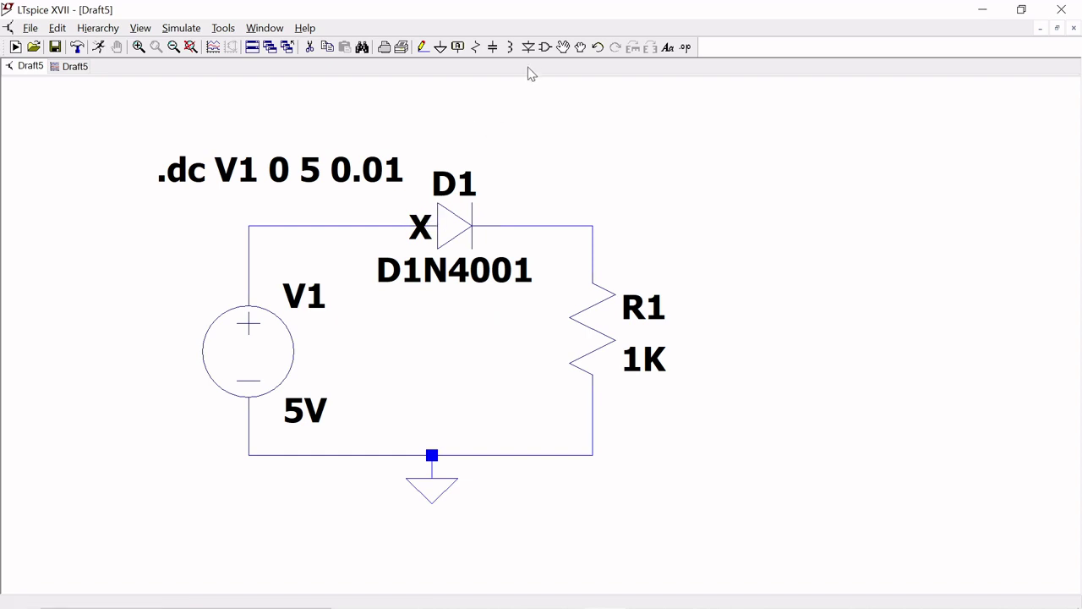
Label the net at the diode's cathode as Y
left_click(458, 47)
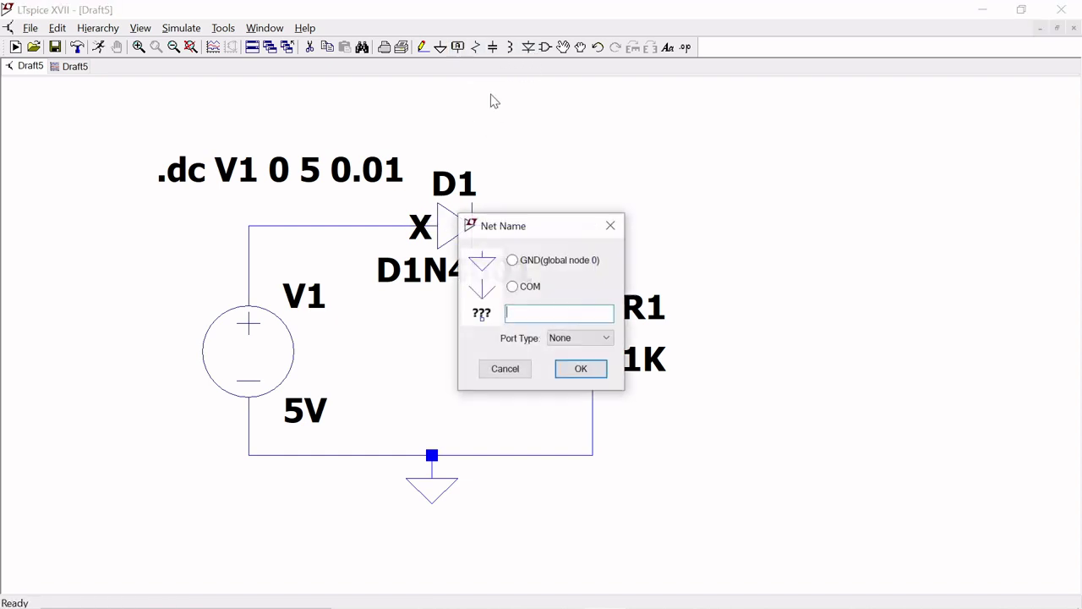
type("Y")
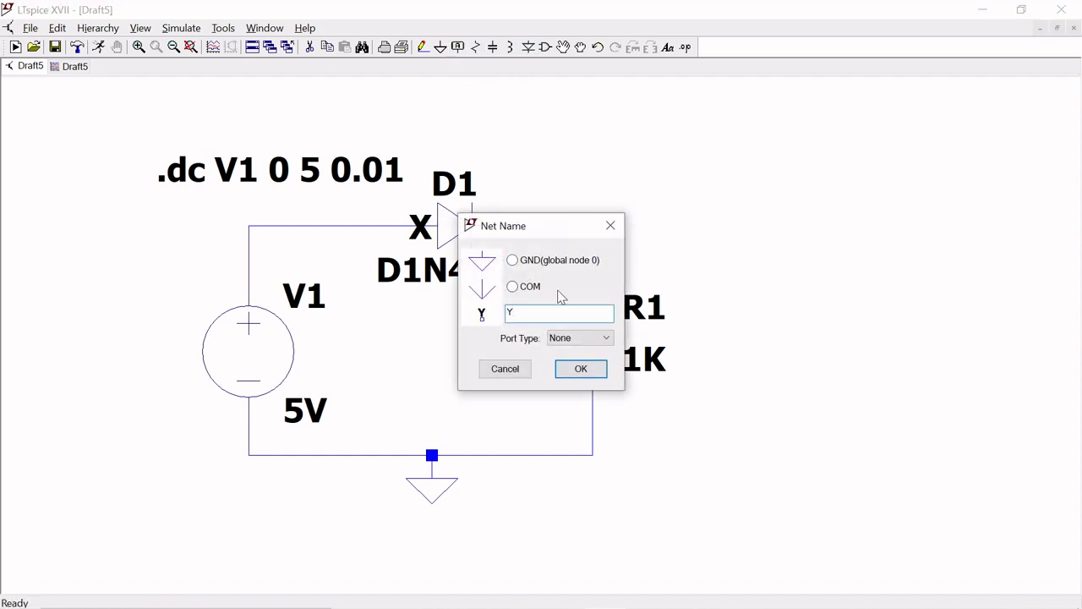
left_click(580, 369)
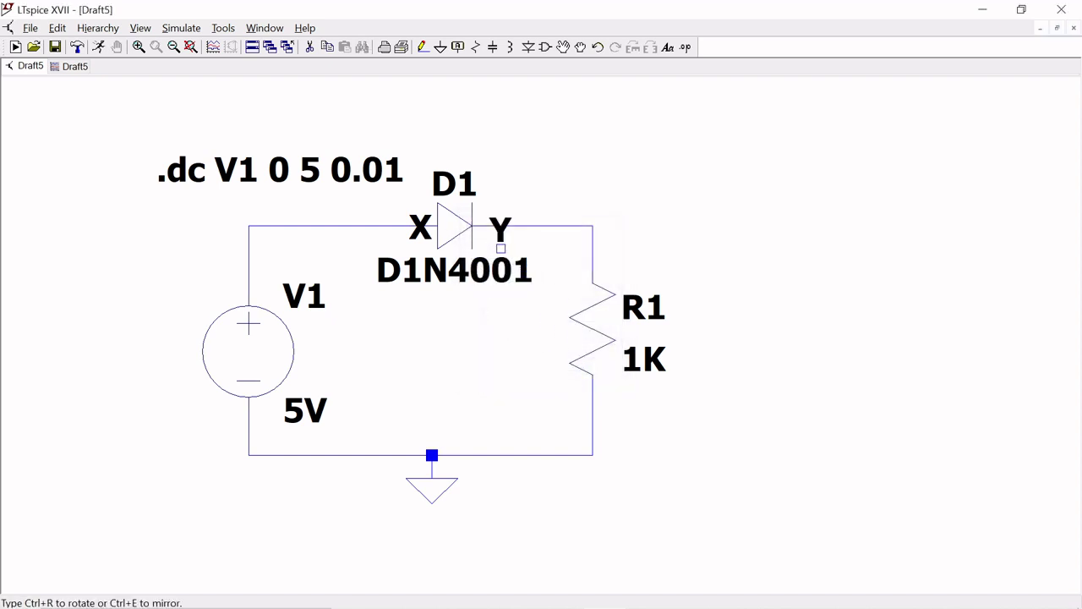
left_click(501, 226)
left_click(501, 226)
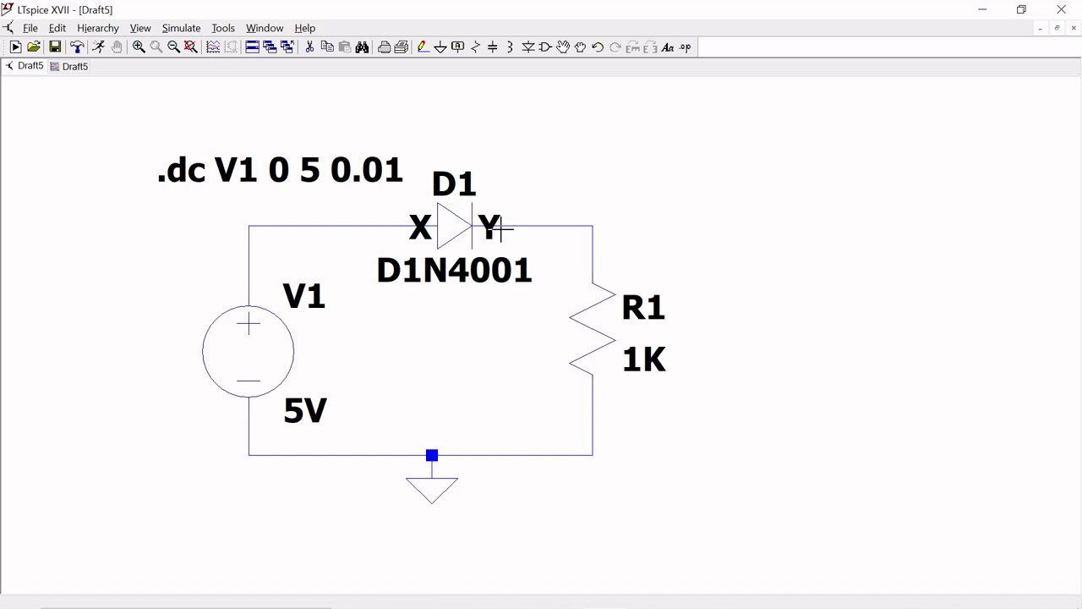
Place another net label Y just above the wire between the diode and resistor R1
left_click(458, 47)
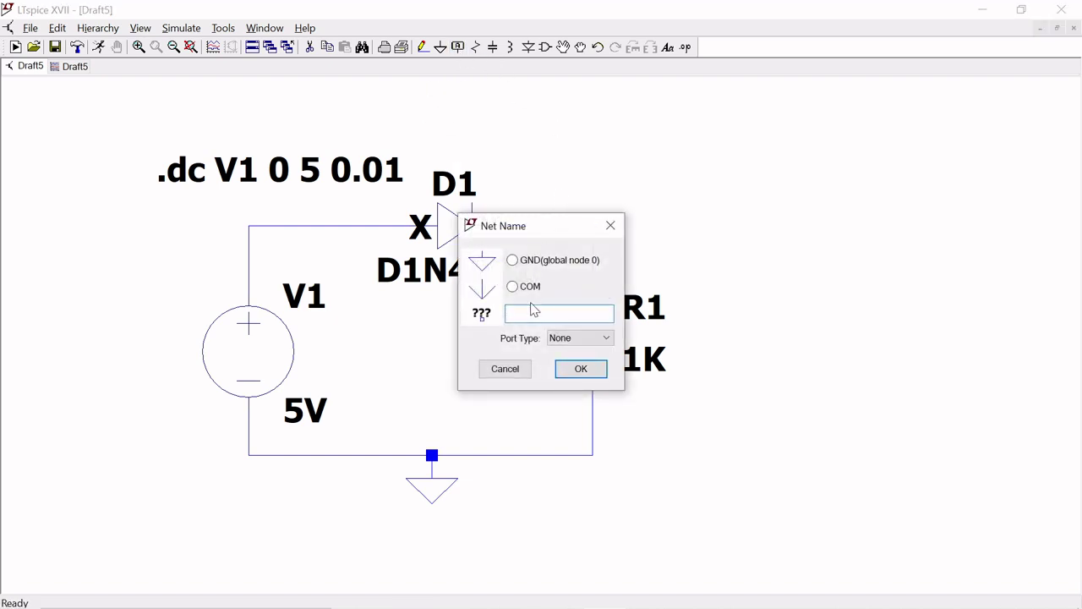
type("Y")
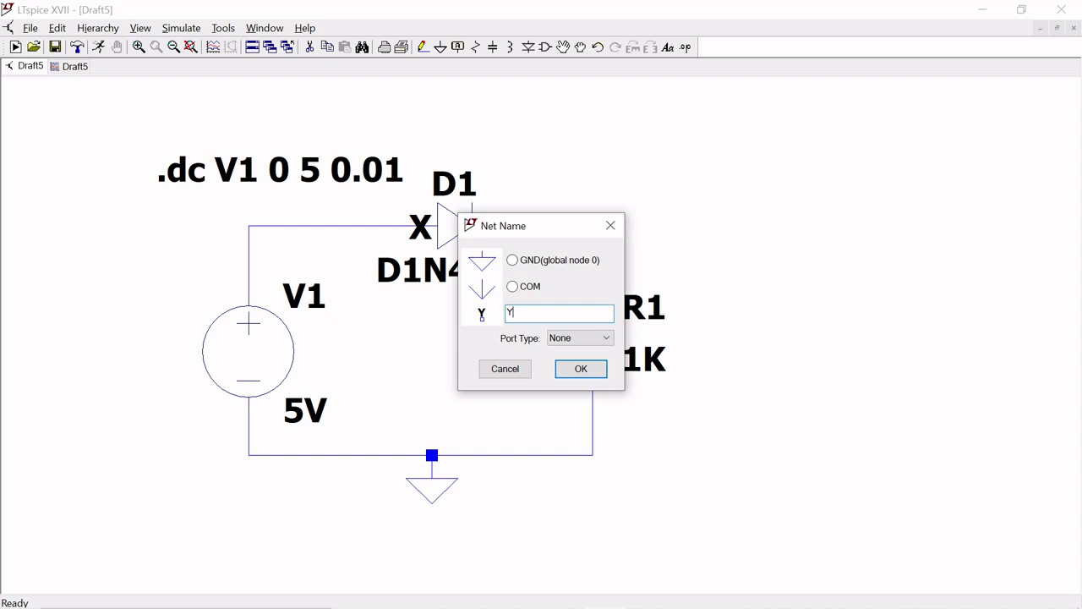
left_click(578, 370)
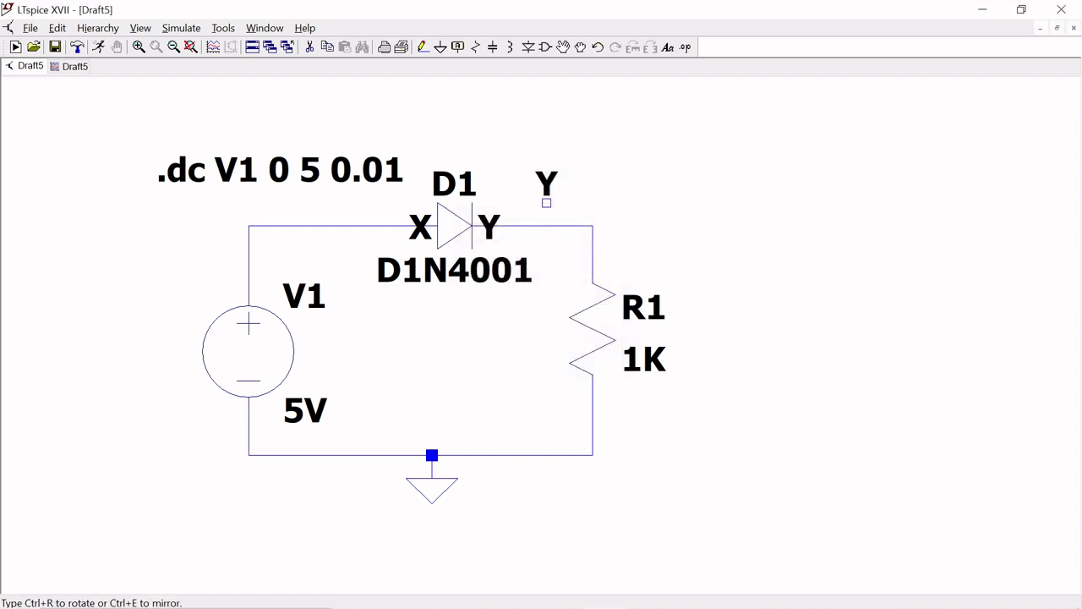
left_click(547, 203)
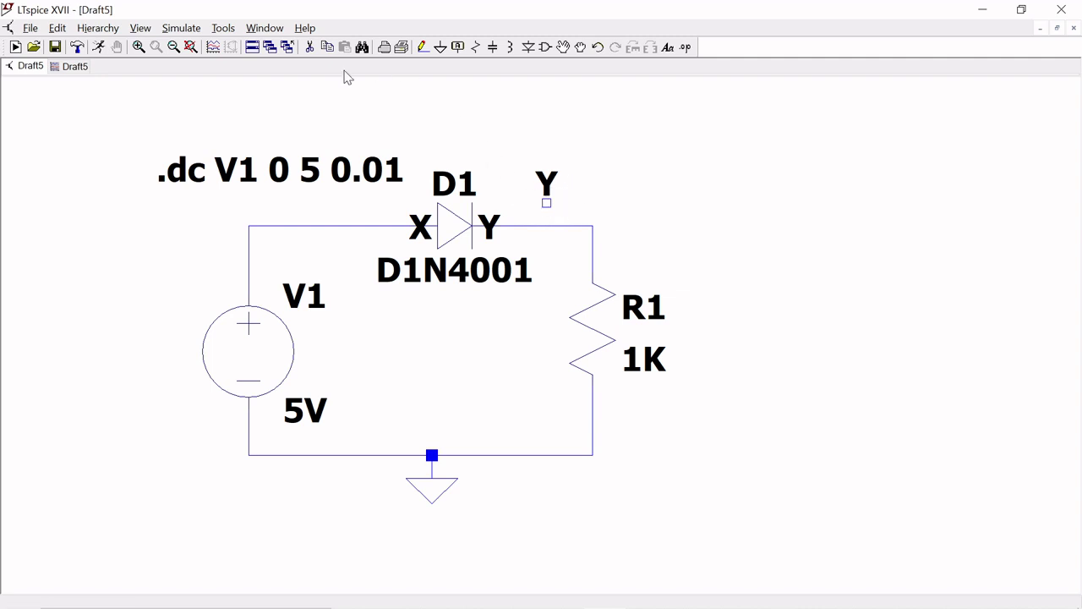
Delete the extra Y label above the wire between the diode and R1 and rerun the simulation
left_click(307, 48)
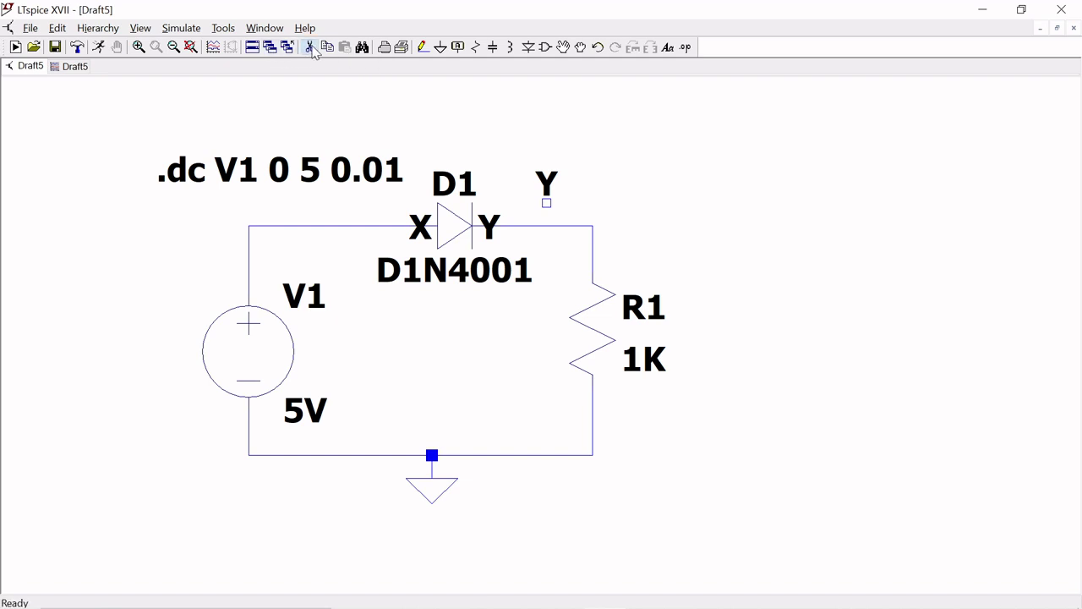
left_click(551, 193)
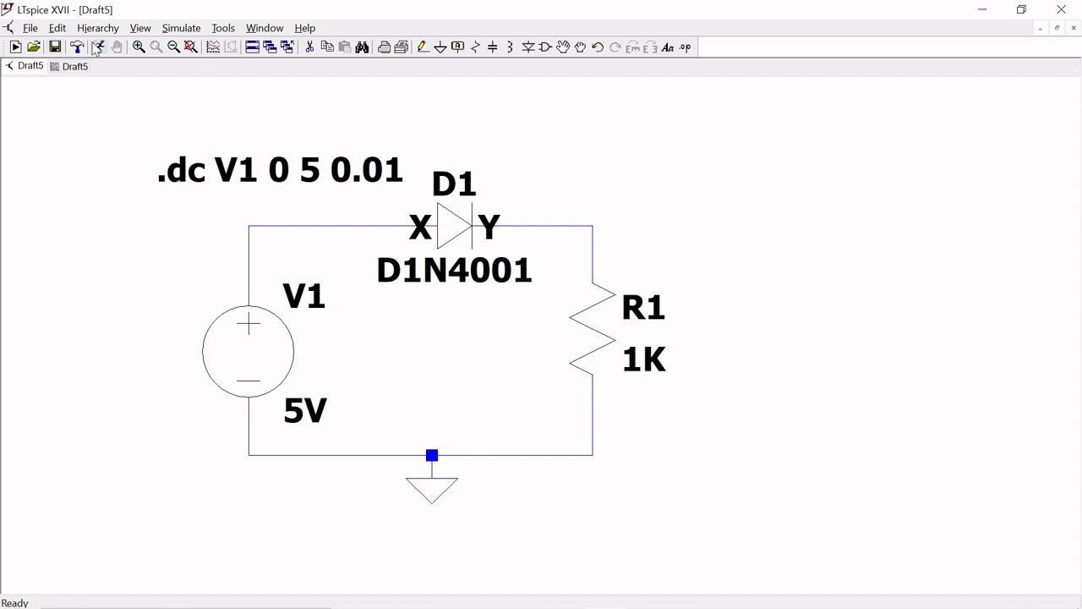
left_click(96, 48)
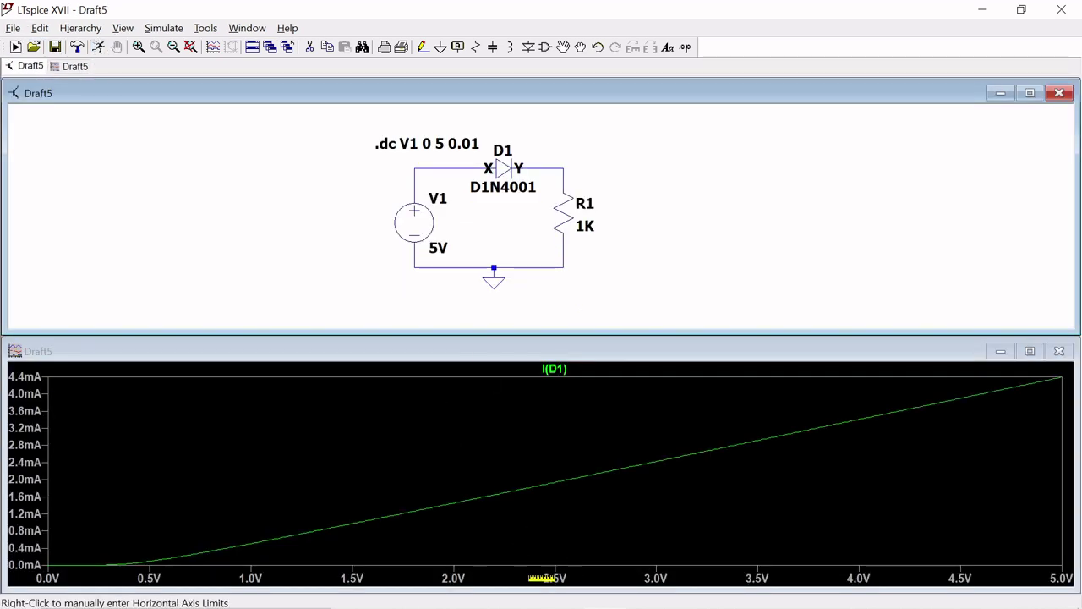
Set the plot's horizontal axis quantity to V(X)-V(Y) and maximize the plot window
right_click(541, 578)
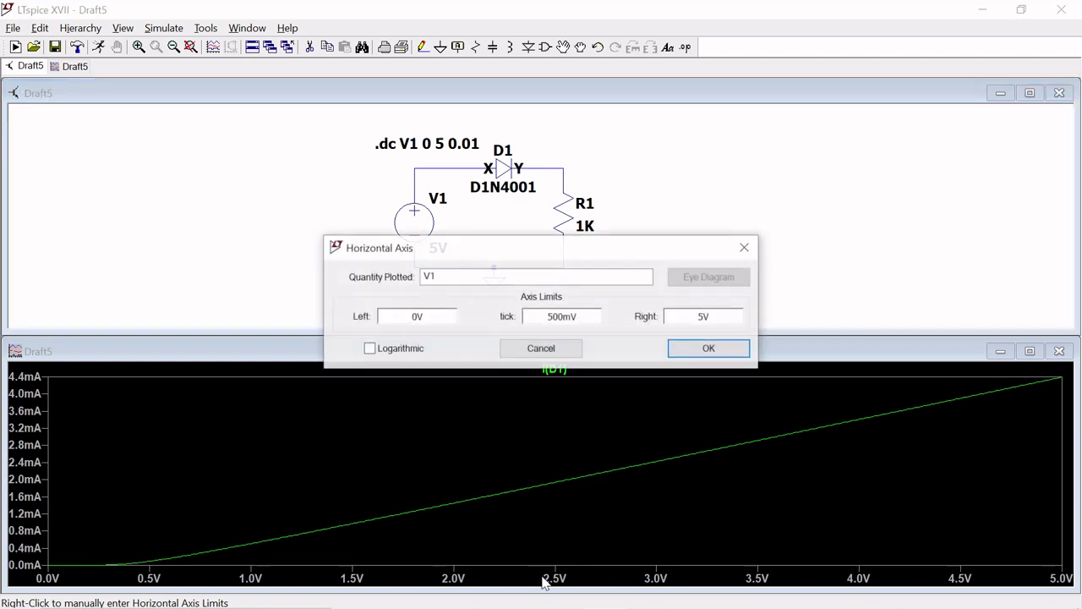
left_click(449, 276)
key("BackSpace")
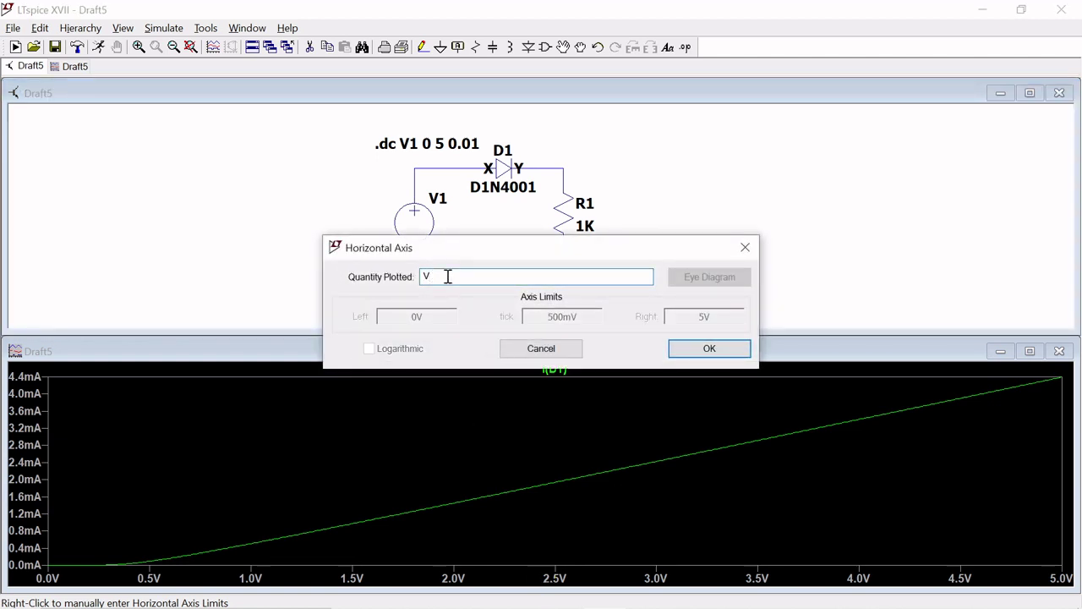
type("(X)-V(Y")
key("Return")
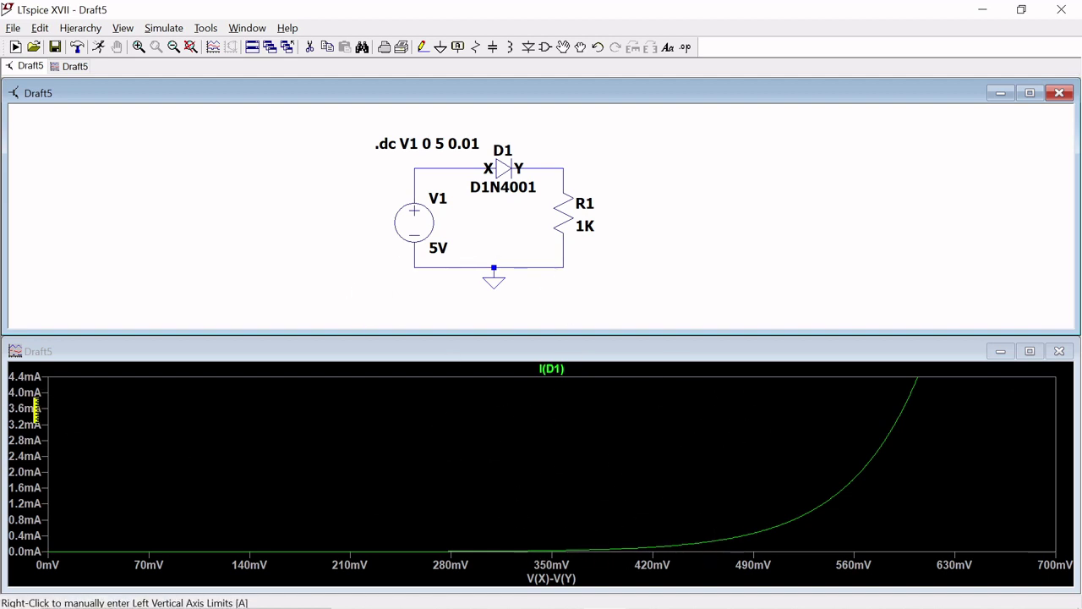
left_click(1030, 352)
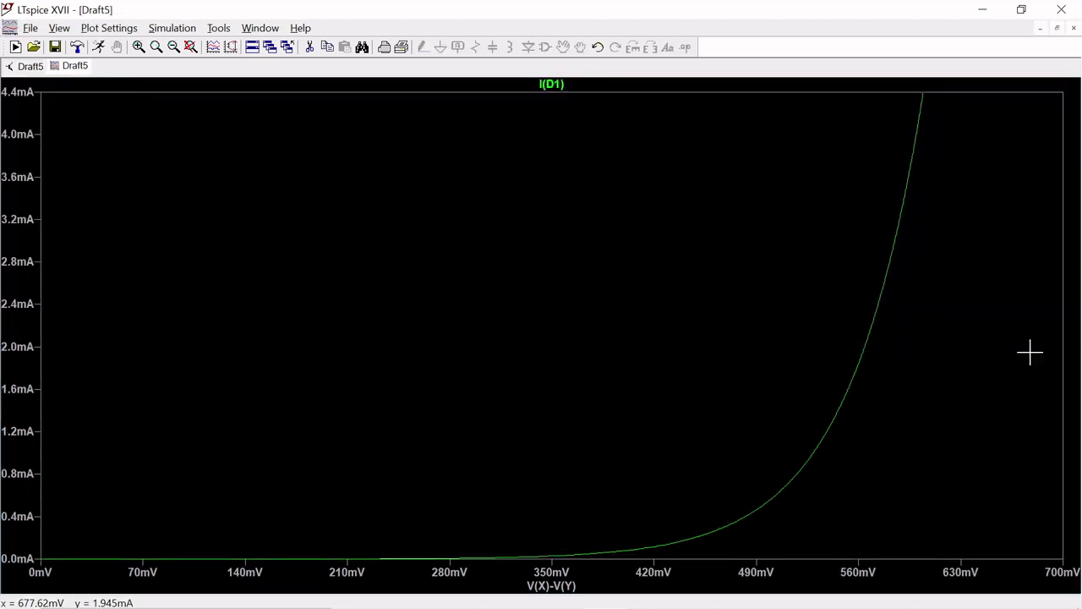
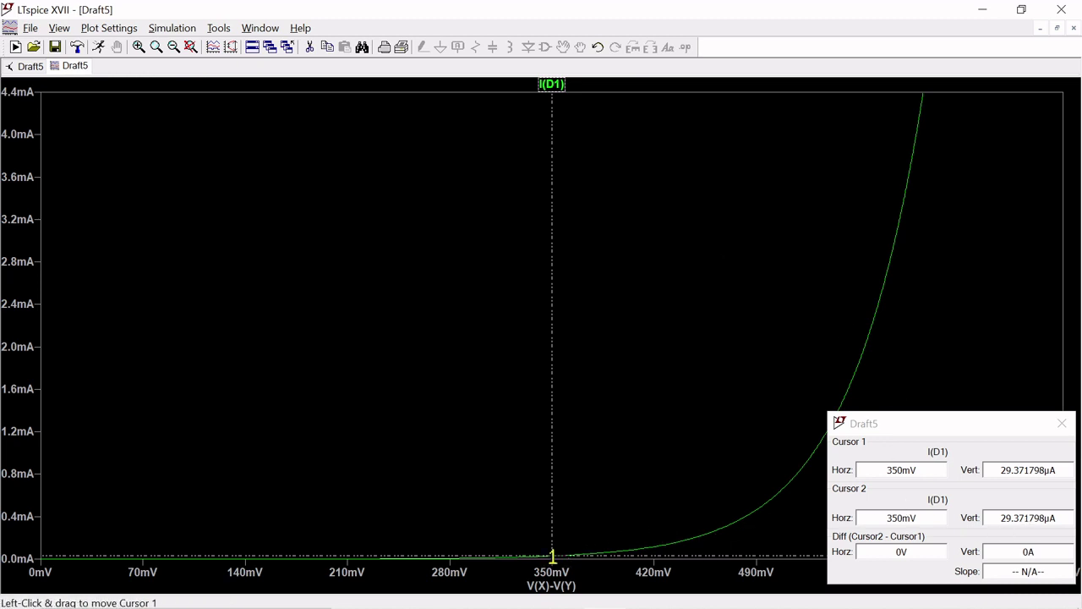
Measure the slope near the knee of the I(D1) curve with cursor 1 at about 562 mV and cursor 2 at about 445 mV
left_click_drag(552, 556, 861, 364)
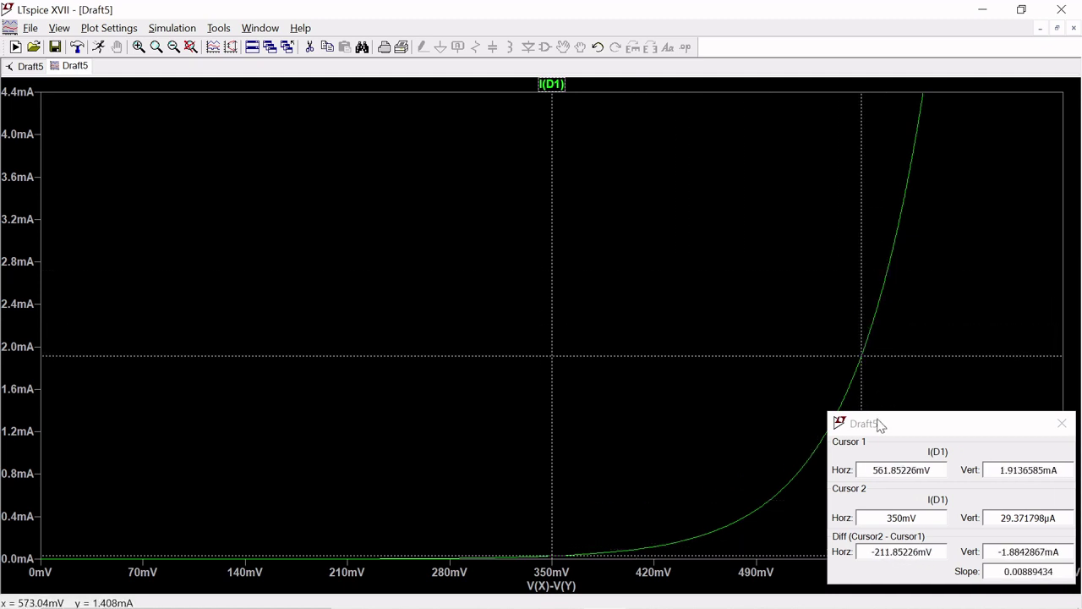
left_click(879, 423)
left_click_drag(887, 434, 219, 151)
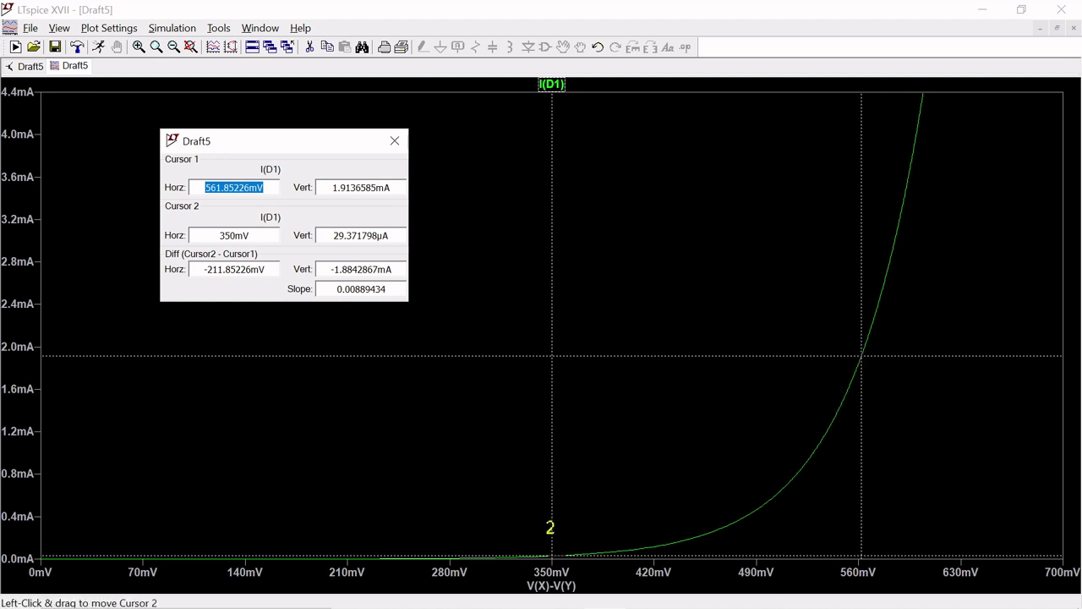
left_click_drag(550, 556, 691, 538)
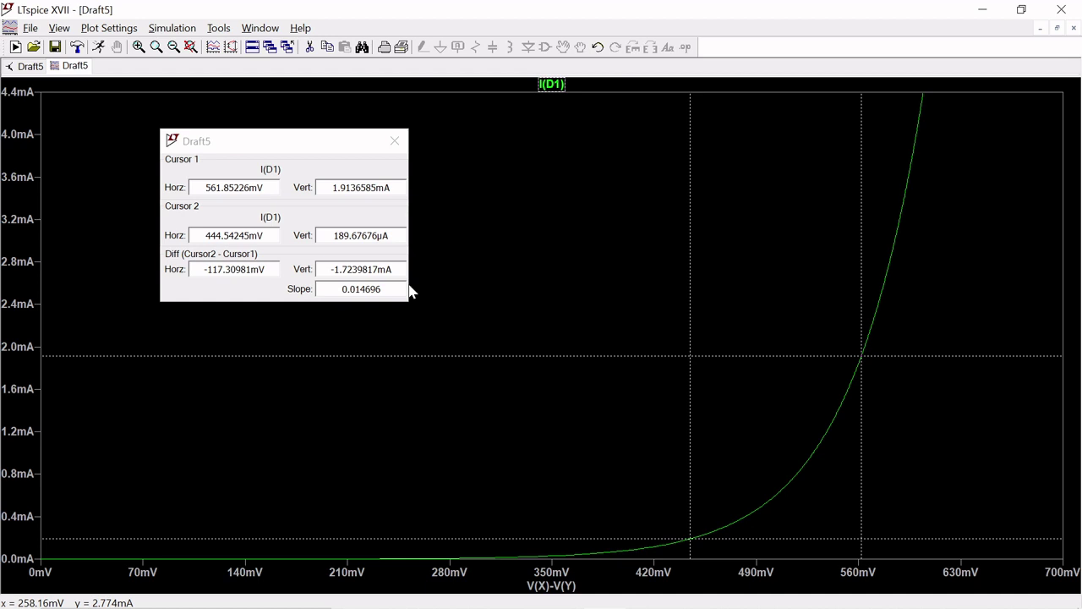
left_click(395, 141)
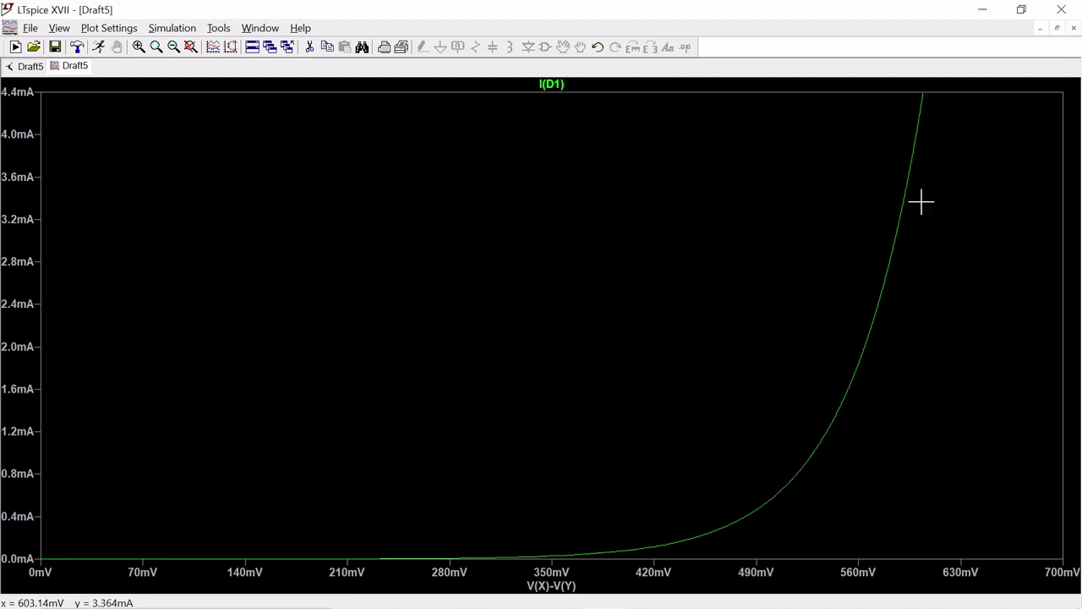
left_click(560, 84)
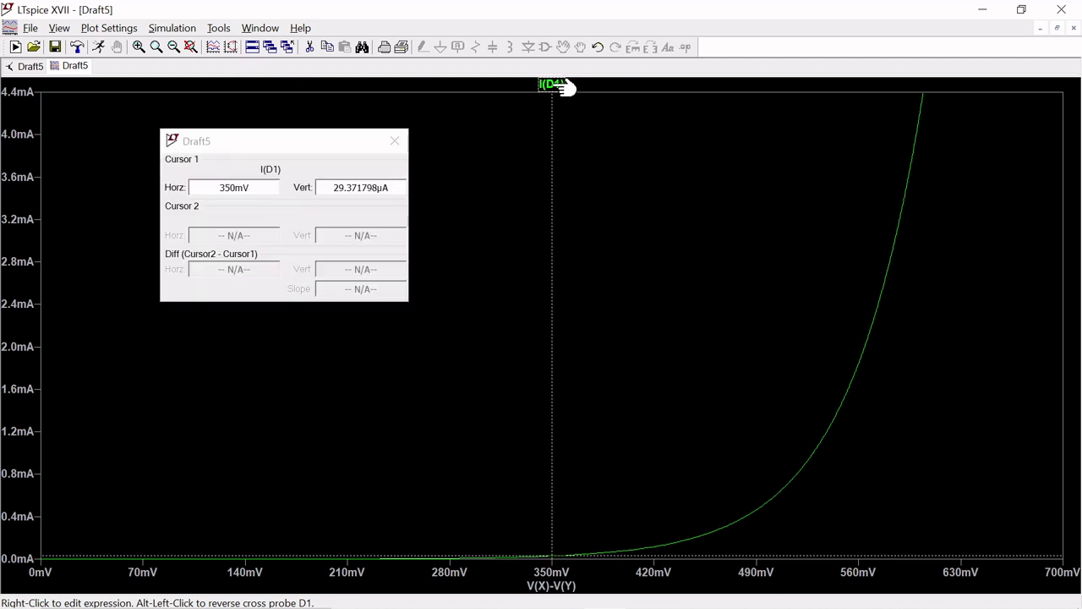
left_click(394, 140)
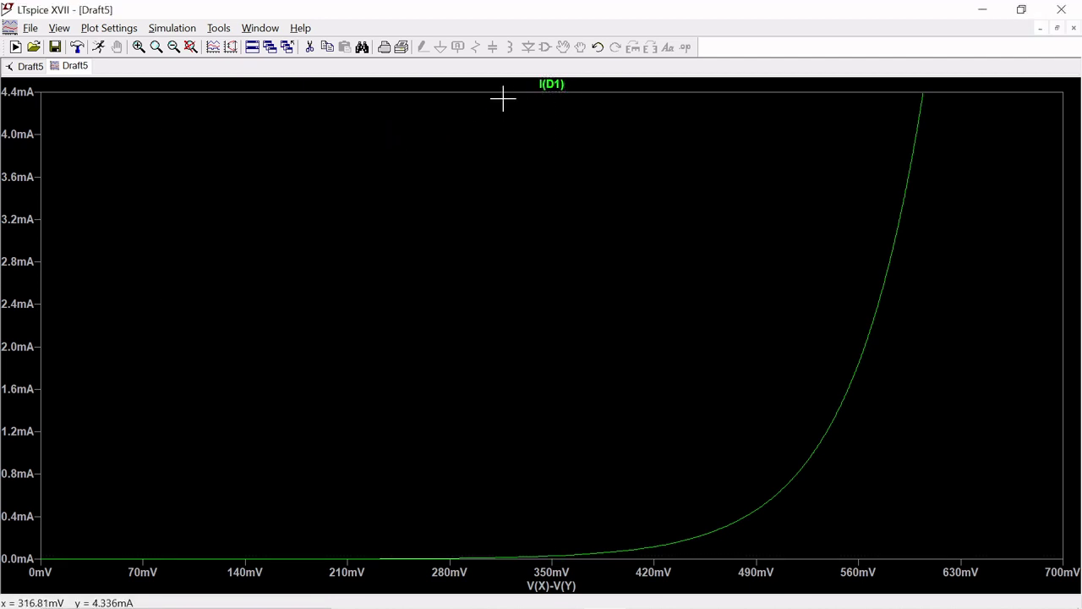
left_click(551, 85)
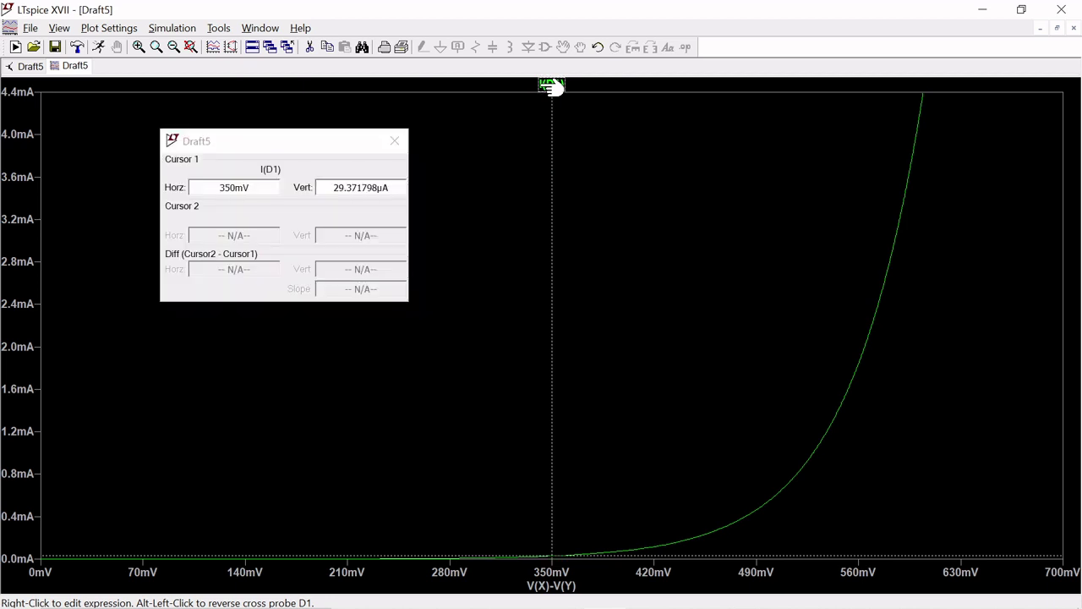
left_click(394, 141)
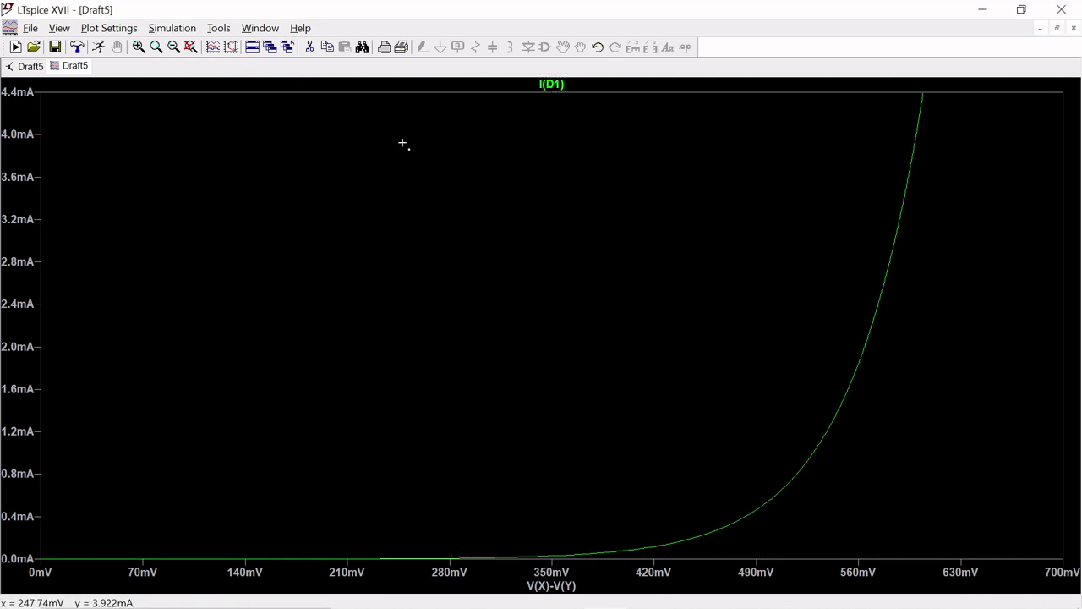
Attach the 1st & 2nd cursors to the I(D1) trace and measure the slope between about 597 mV and 583 mV
right_click(562, 85)
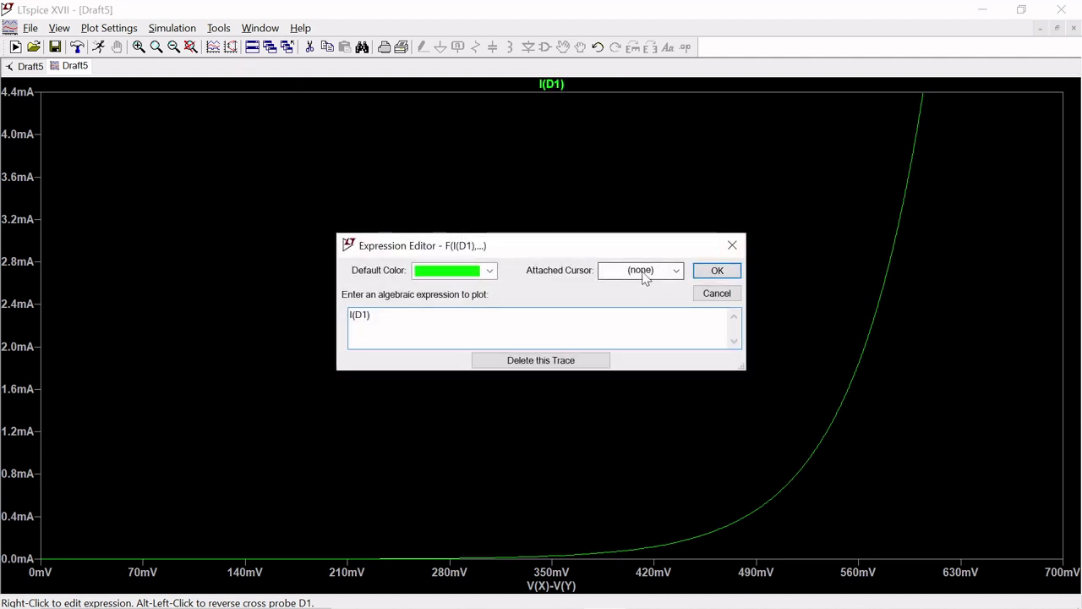
left_click(645, 271)
left_click(636, 329)
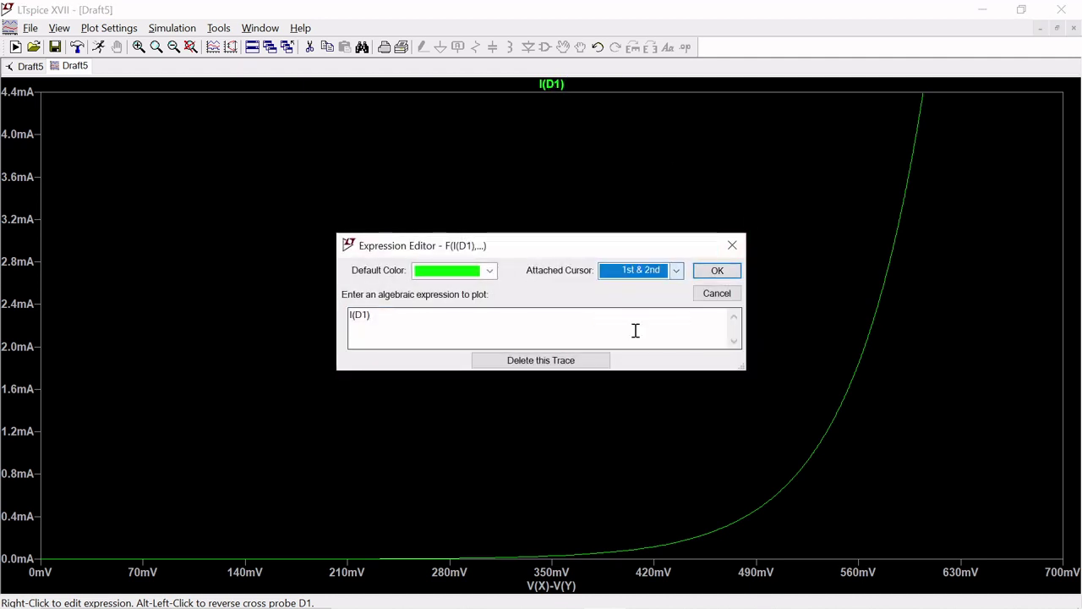
left_click(717, 270)
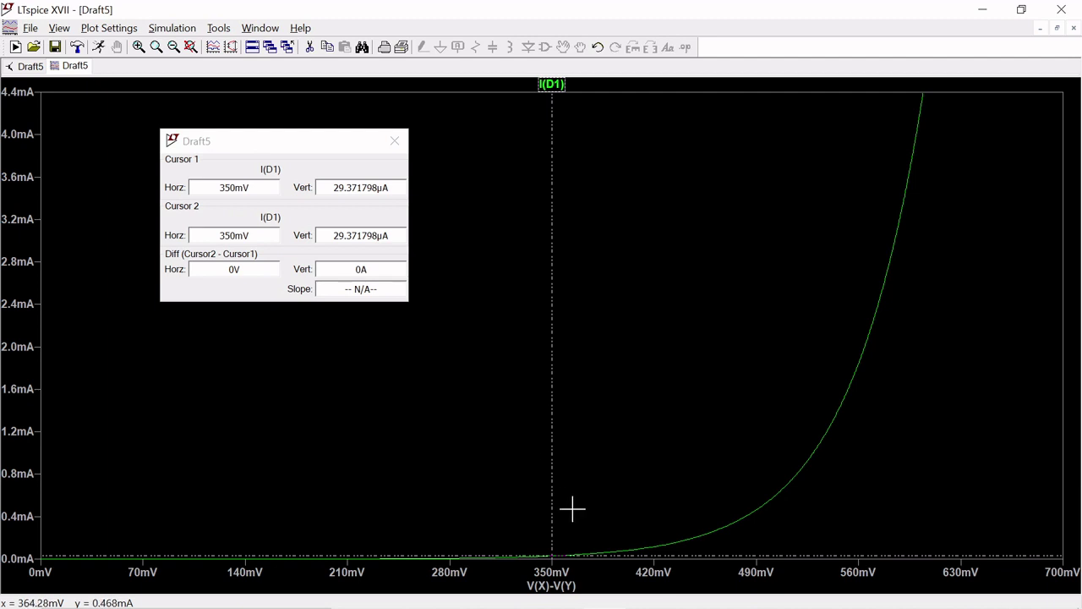
left_click_drag(550, 556, 913, 235)
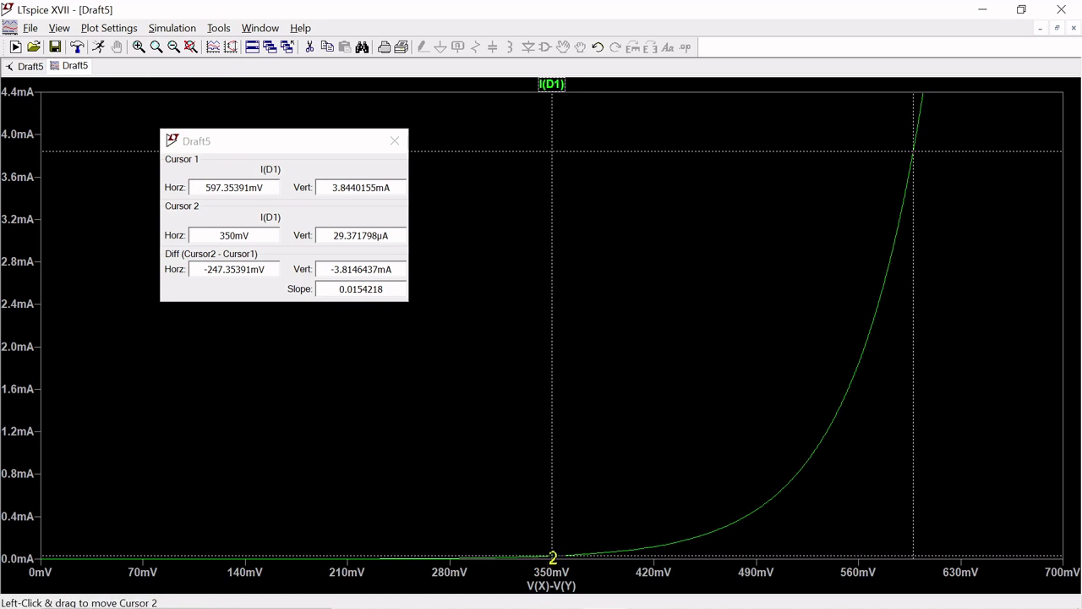
left_click_drag(553, 558, 892, 315)
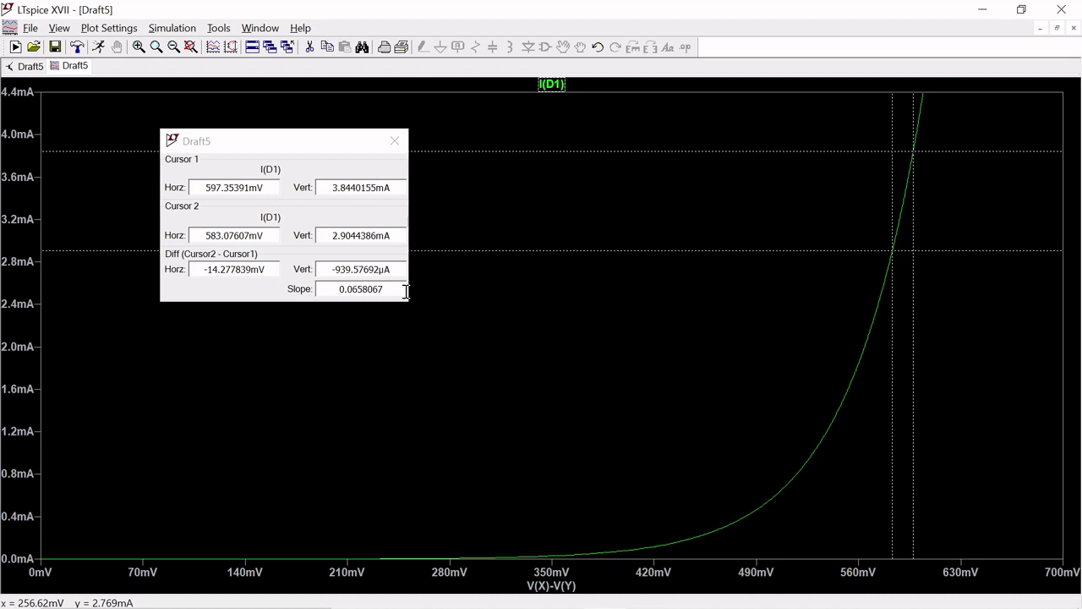
left_click(394, 142)
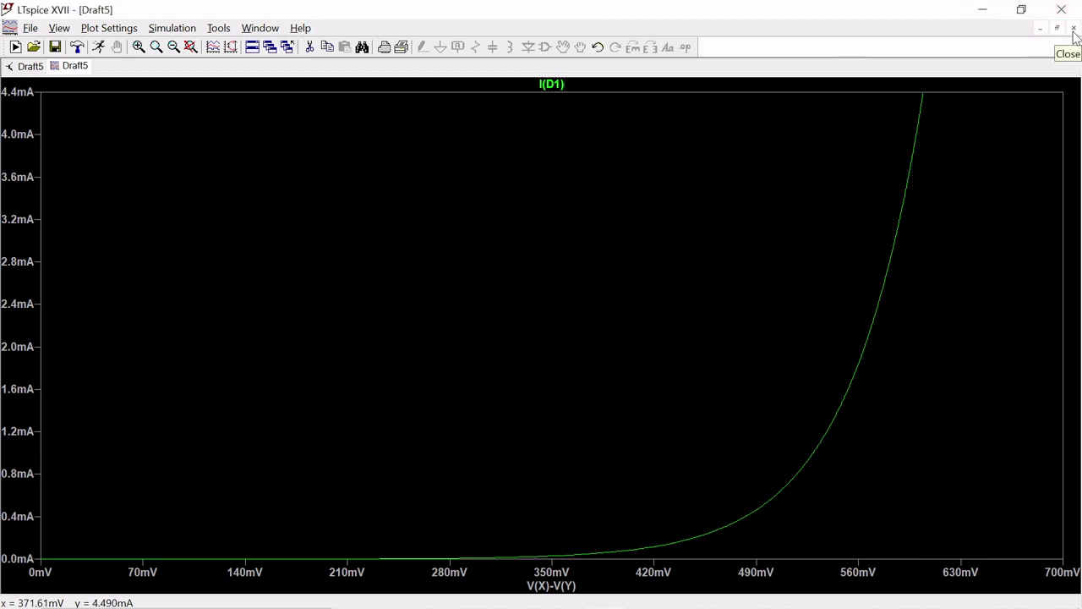
Close the plot and set the DC sweep of V1 to start at -80 and stop at 0
left_click(1074, 30)
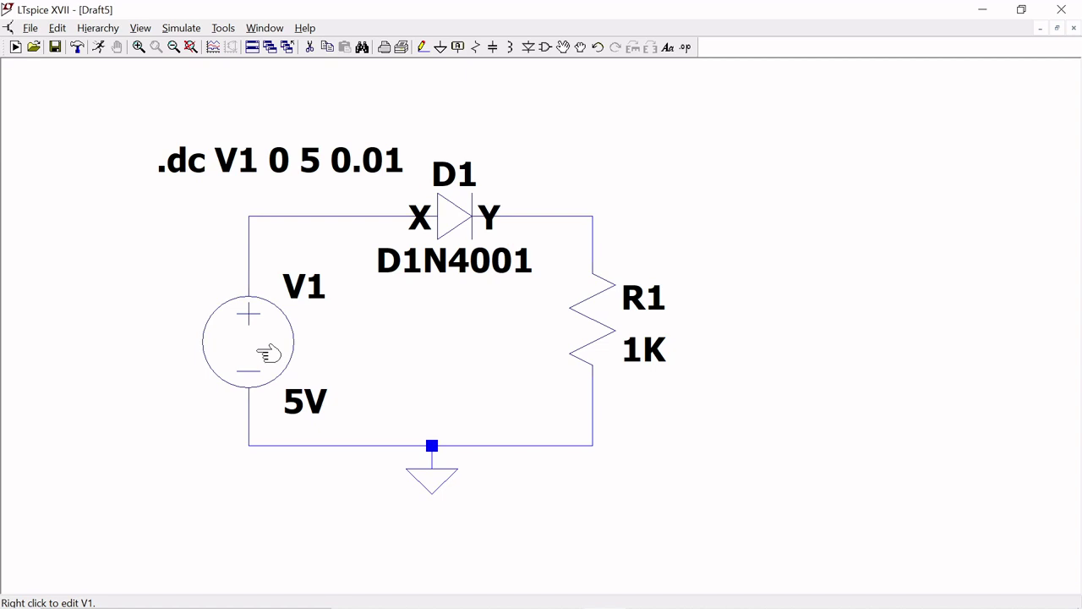
left_click(175, 32)
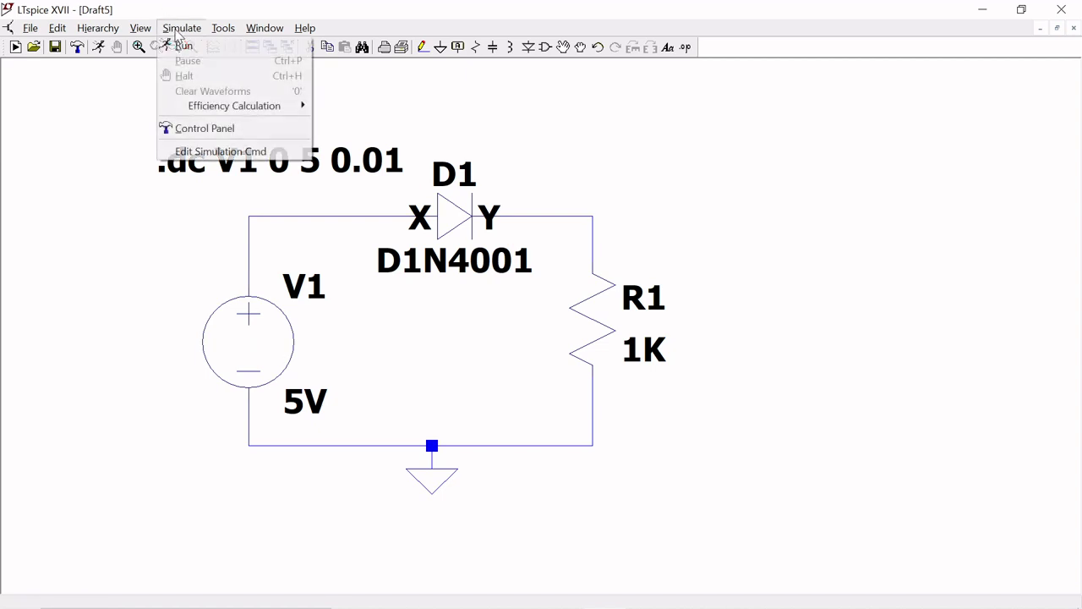
left_click(205, 150)
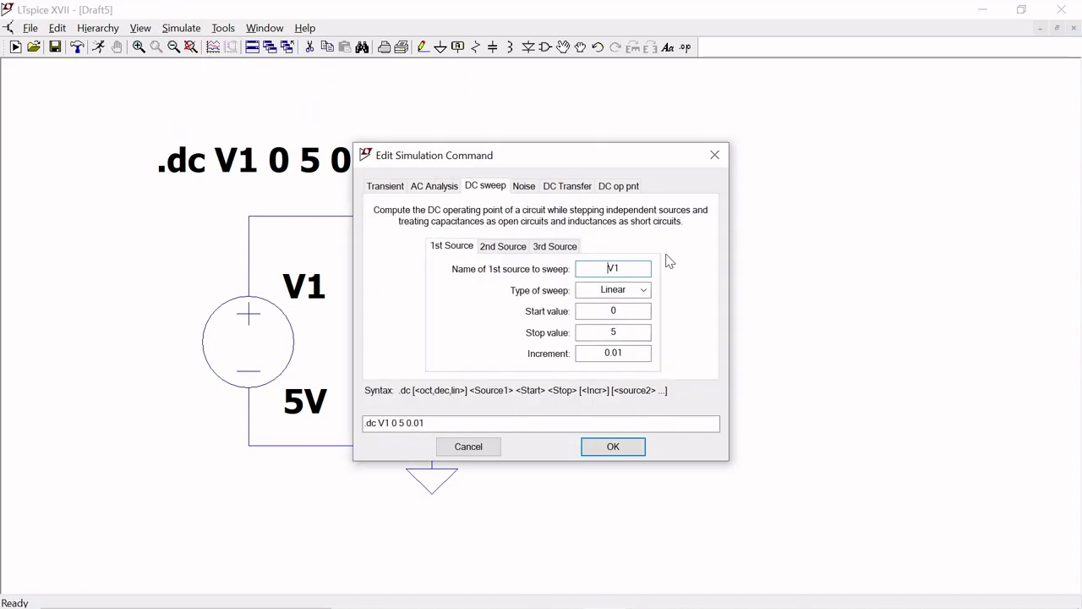
left_click(615, 311)
key("BackSpace")
type("-80")
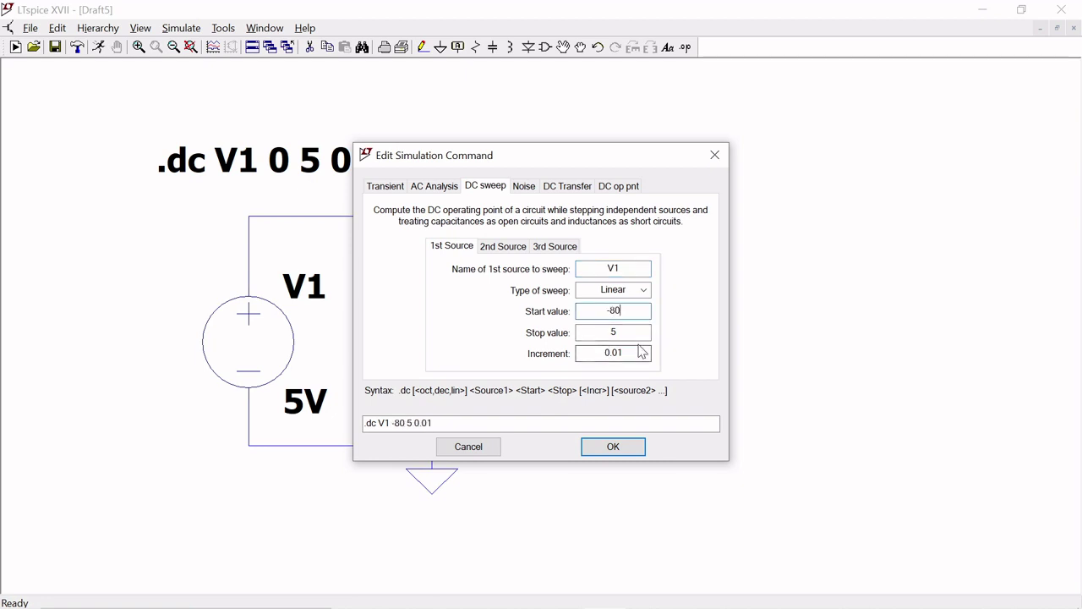
left_click(636, 333)
key("BackSpace")
type("0")
Set the DC sweep increment to 10 and apply the simulation command
left_click(645, 355)
key("BackSpace")
key("BackSpace")
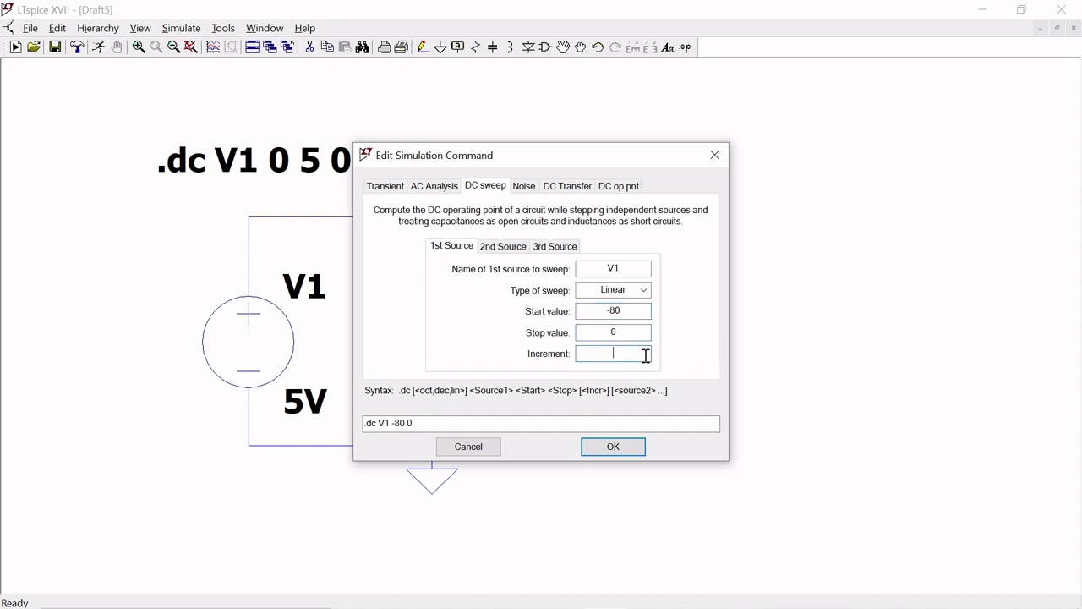
type("10")
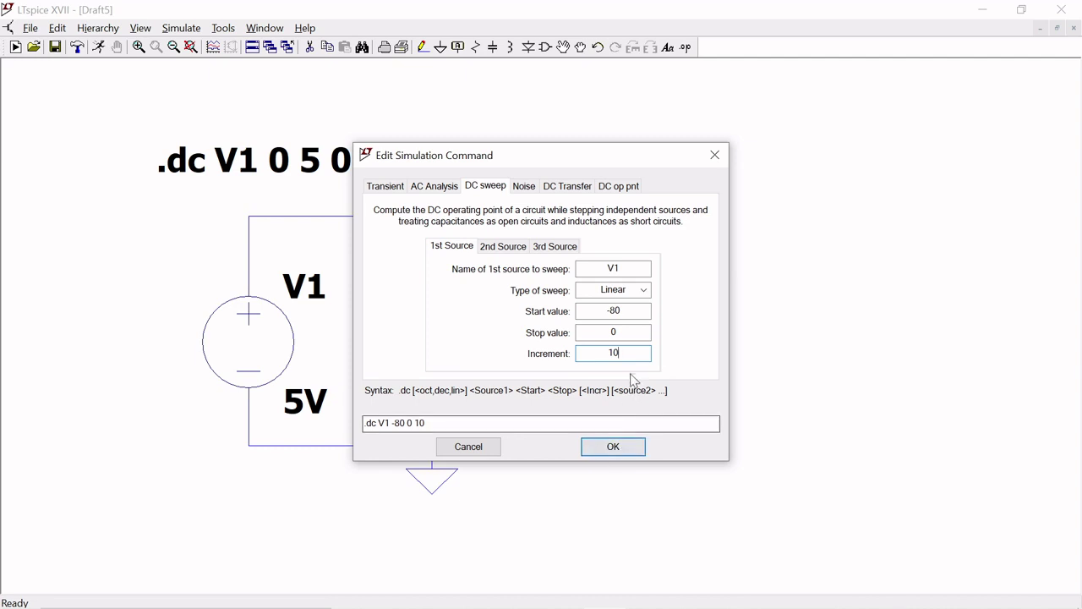
left_click(620, 455)
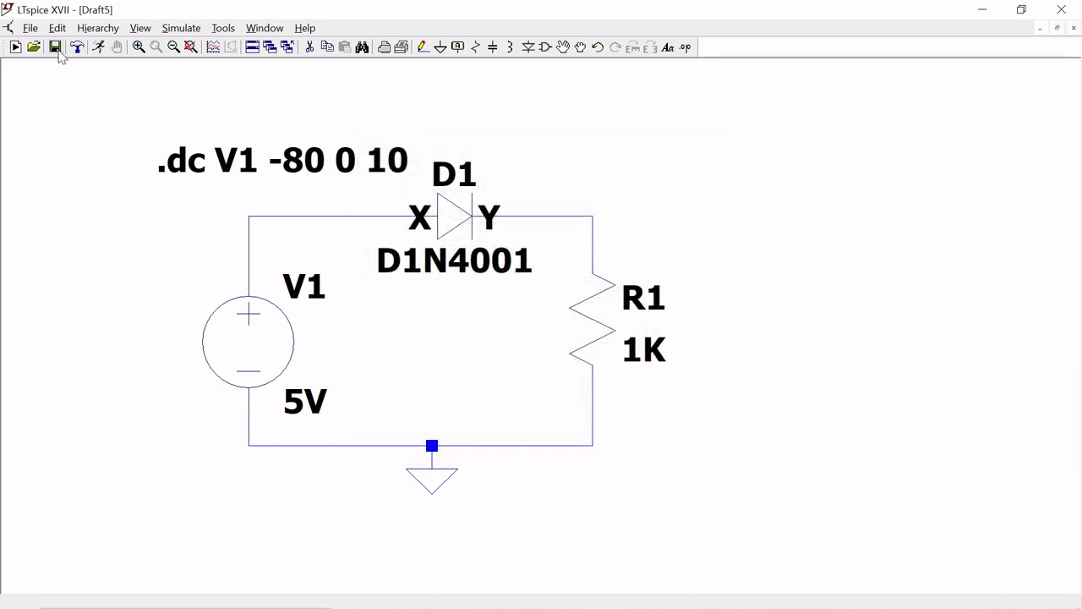
Run the reverse-bias sweep and add the diode current I(D1) to the plot
left_click(97, 47)
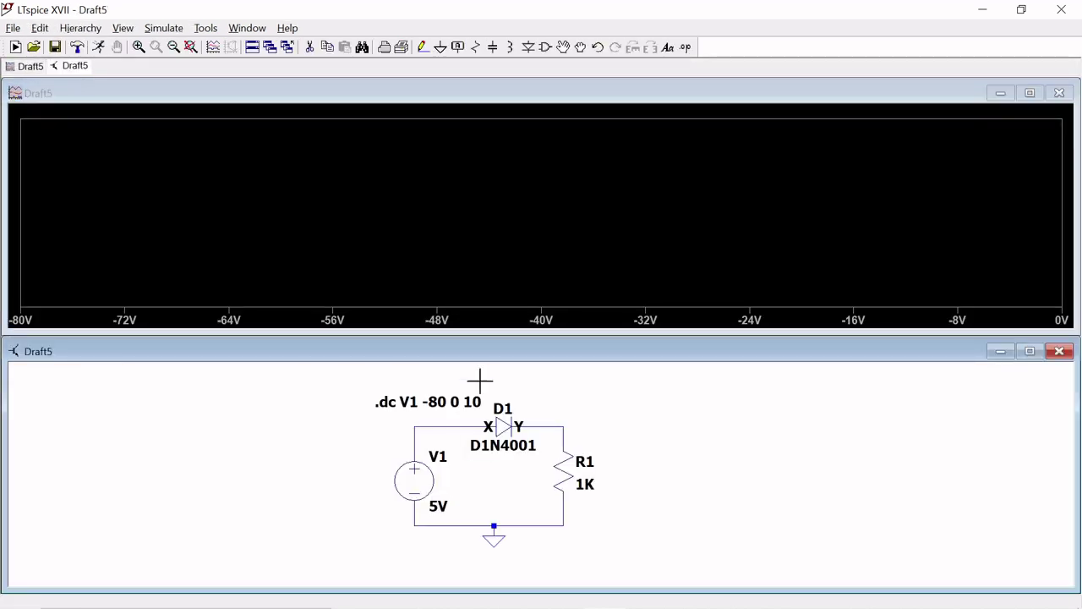
right_click(157, 194)
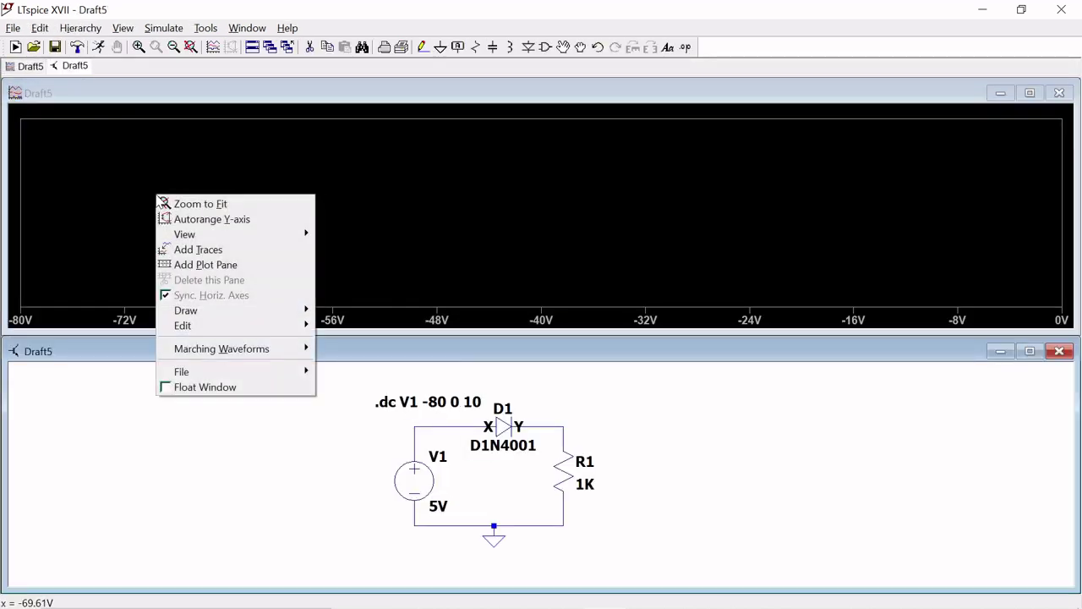
left_click(200, 250)
left_click(377, 248)
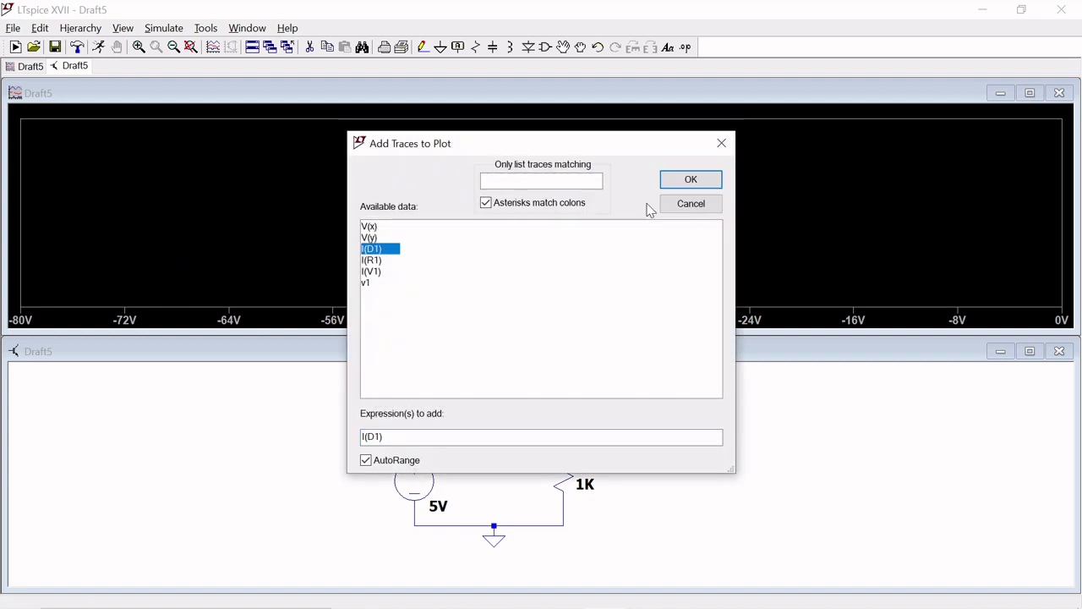
left_click(690, 179)
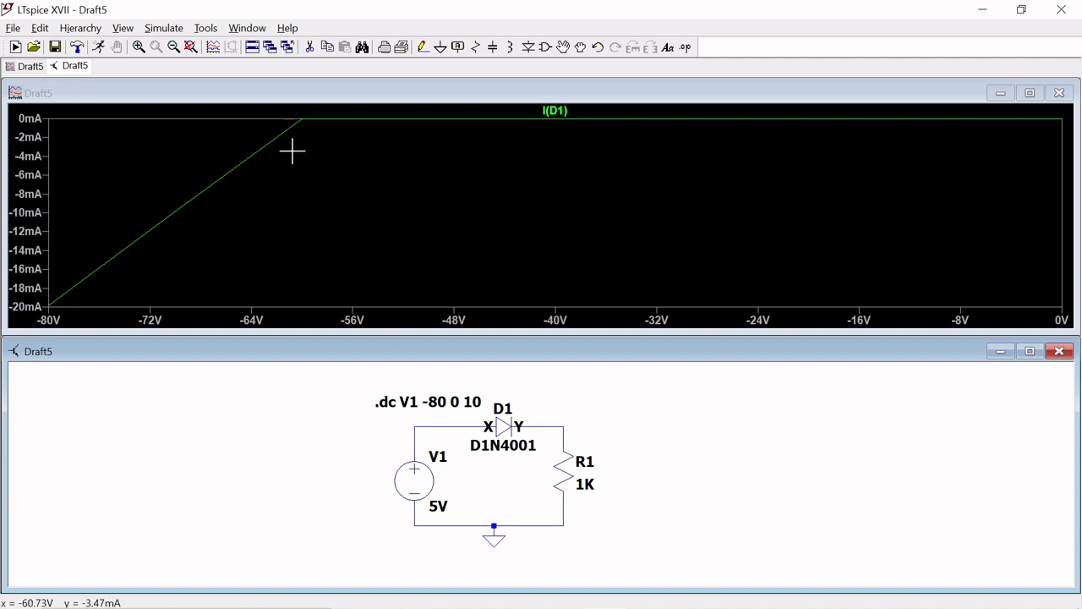
Attach the 1st & 2nd cursors to the I(D1) trace and place cursor 1 at the breakdown knee, about -60 V
right_click(564, 119)
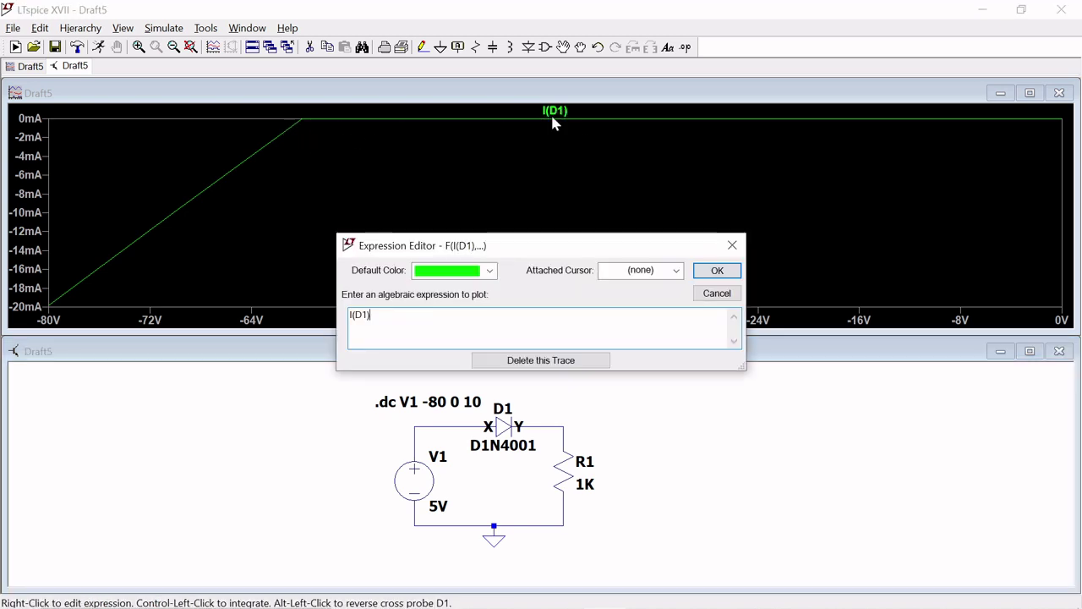
left_click(644, 269)
left_click(641, 328)
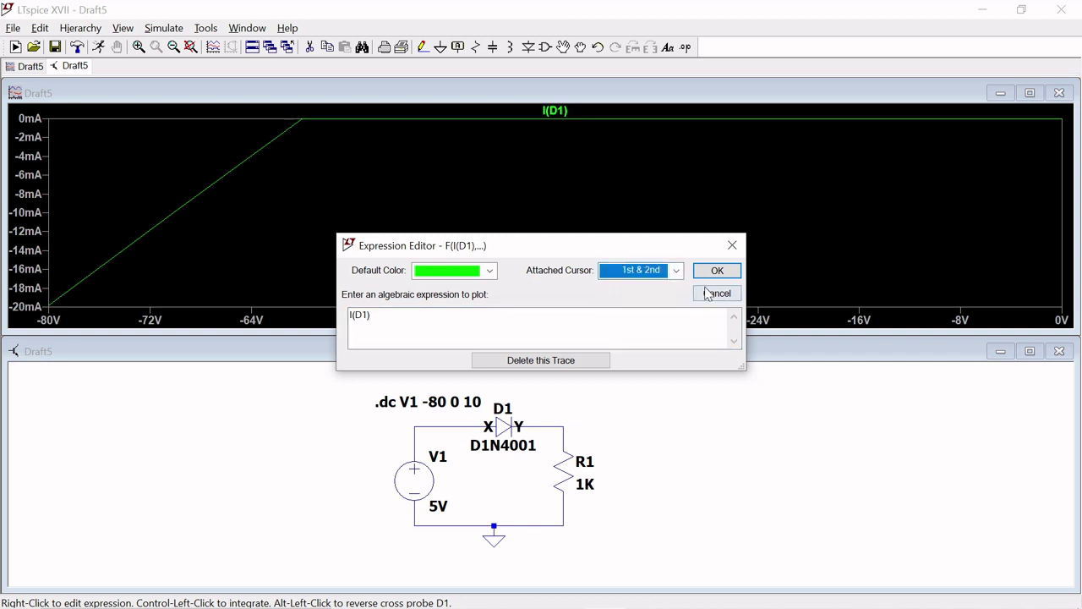
left_click(717, 270)
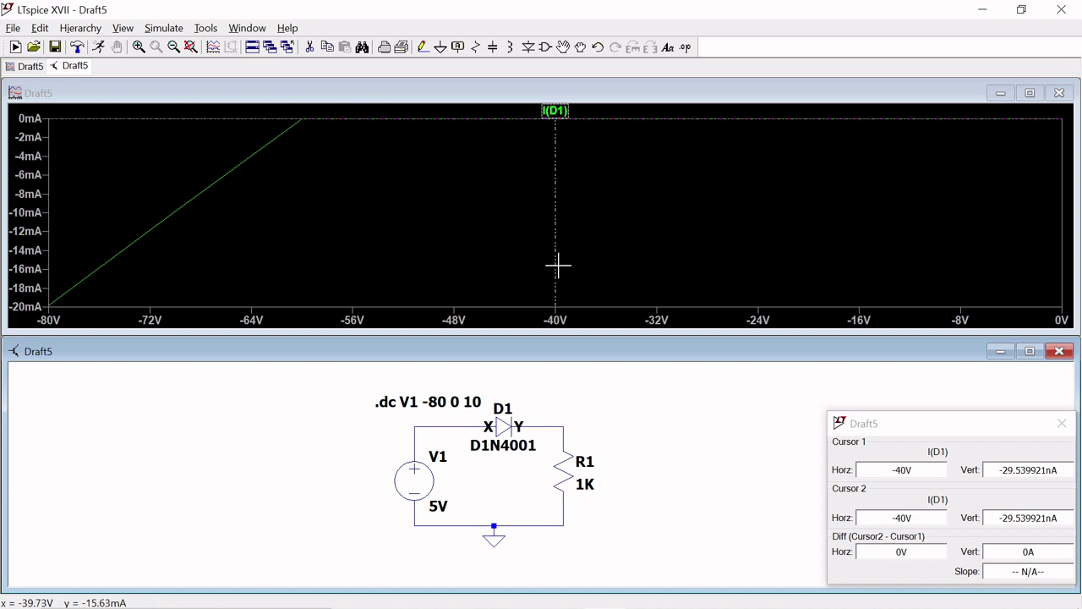
left_click_drag(553, 268, 302, 197)
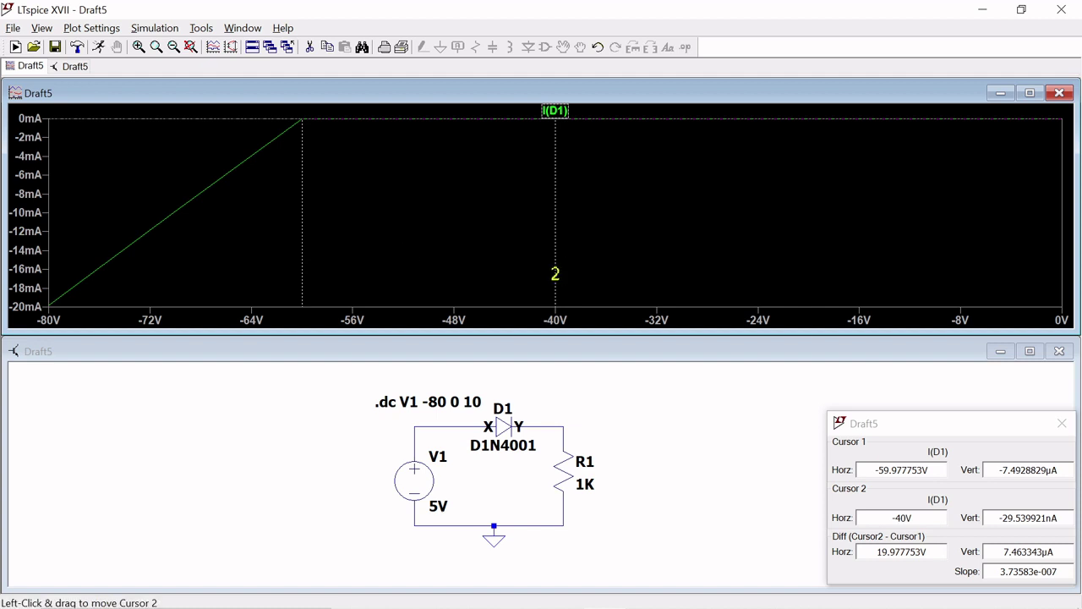
right_click(426, 241)
left_click(535, 216)
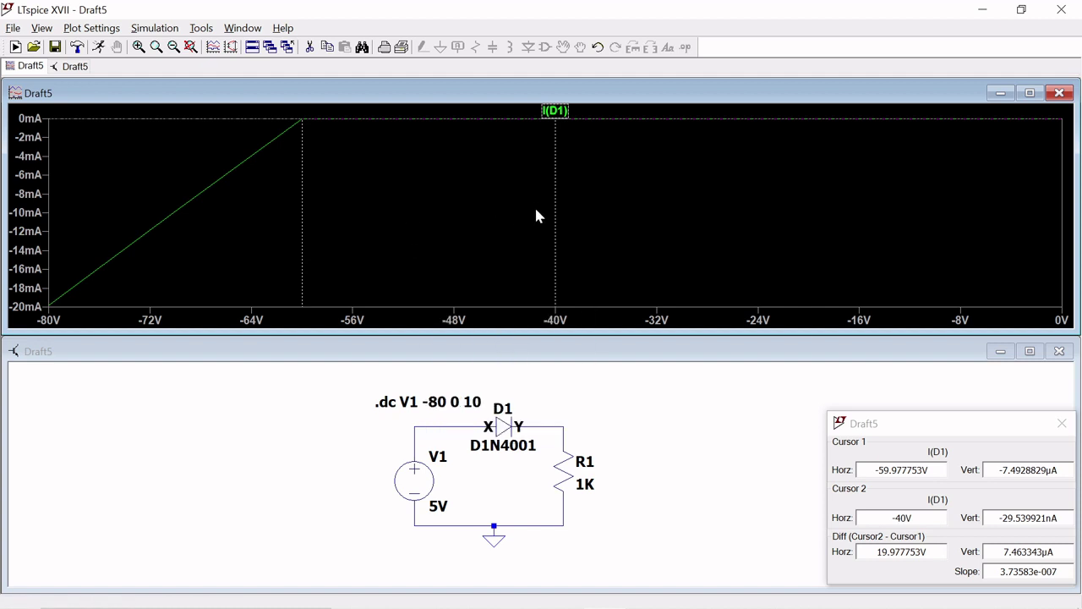
left_click_drag(535, 211, 556, 227)
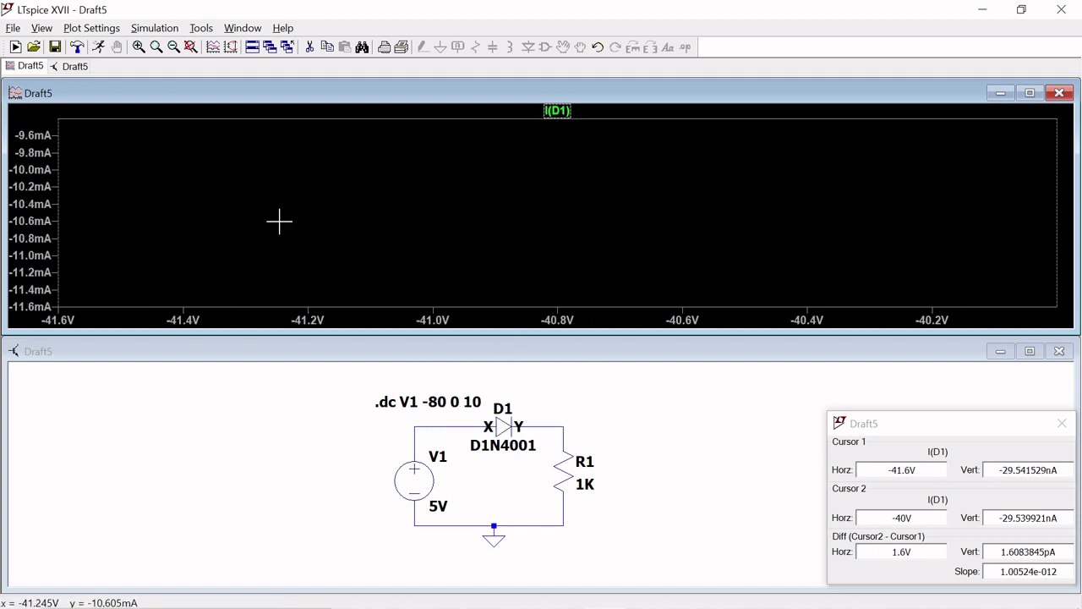
right_click(23, 176)
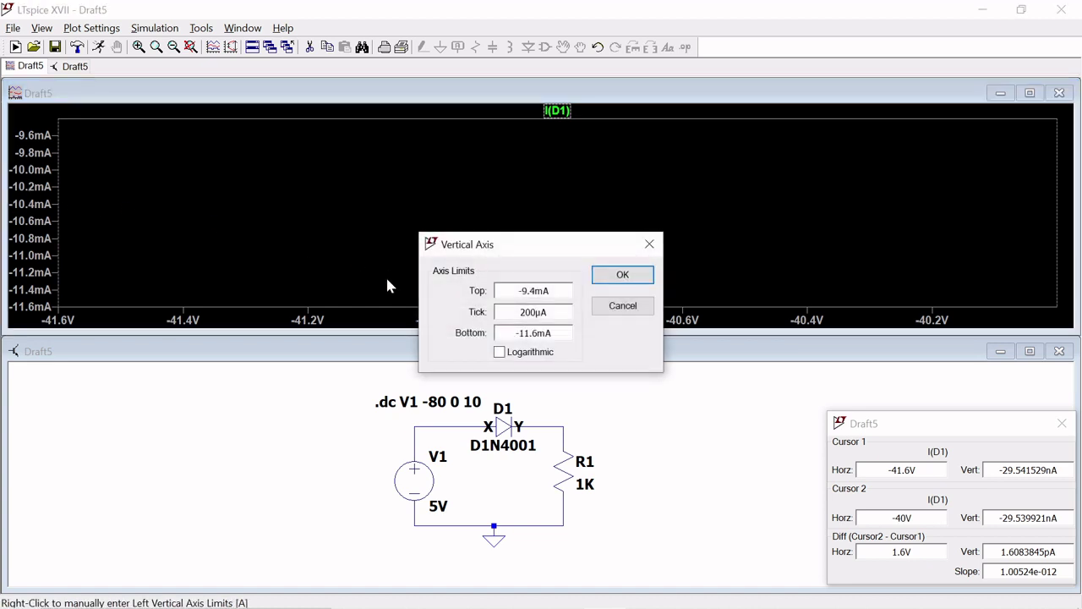
left_click(650, 245)
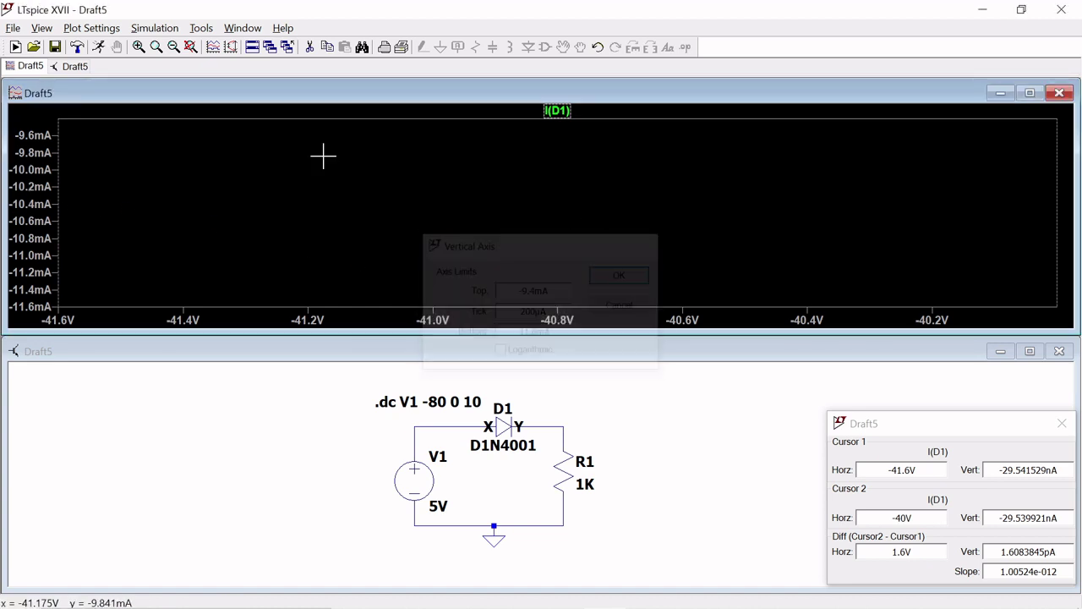
right_click(179, 120)
left_click(191, 129)
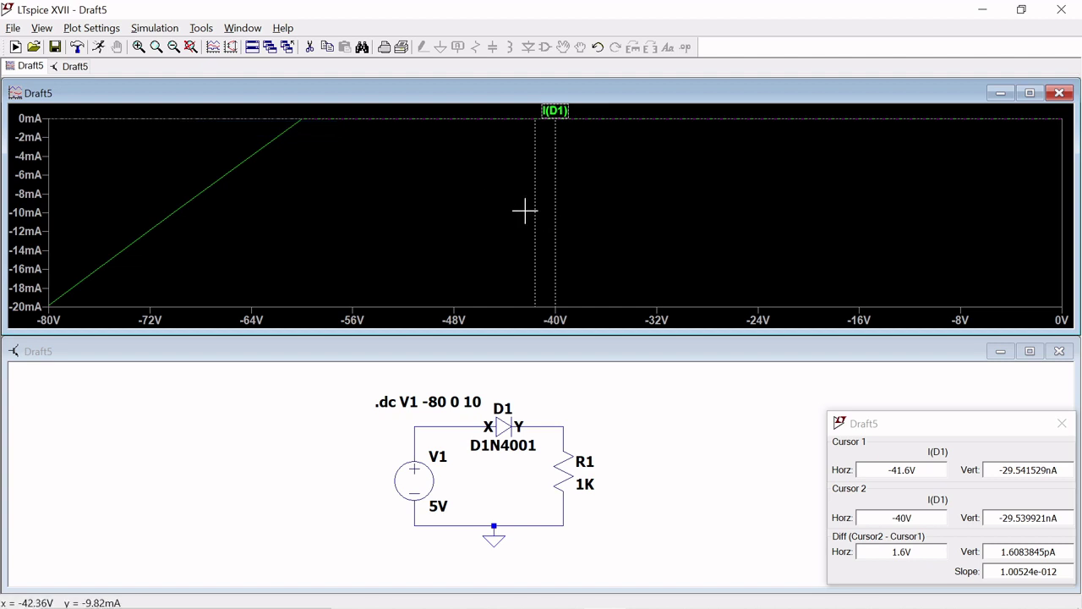
Measure the breakdown slope with cursor 1 at about -60 V and cursor 2 at about -67.8 V, moving the cursor readout beside the curve
mouse_move(532, 206)
left_mouse_down()
mouse_move(434, 178)
mouse_move(301, 172)
left_mouse_up()
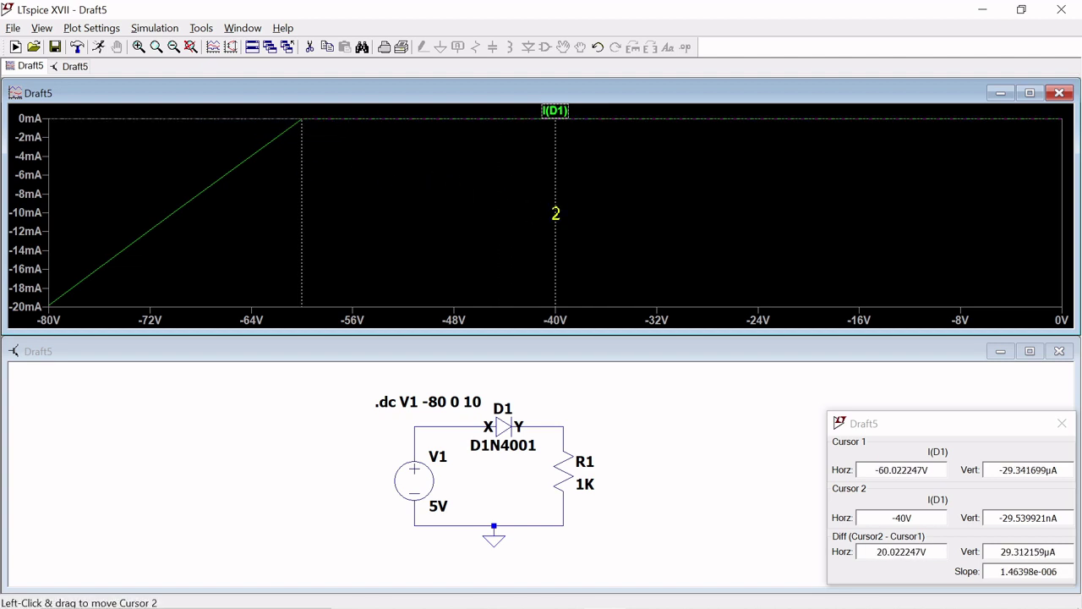
mouse_move(556, 212)
left_mouse_down()
mouse_move(237, 174)
mouse_move(204, 190)
left_mouse_up()
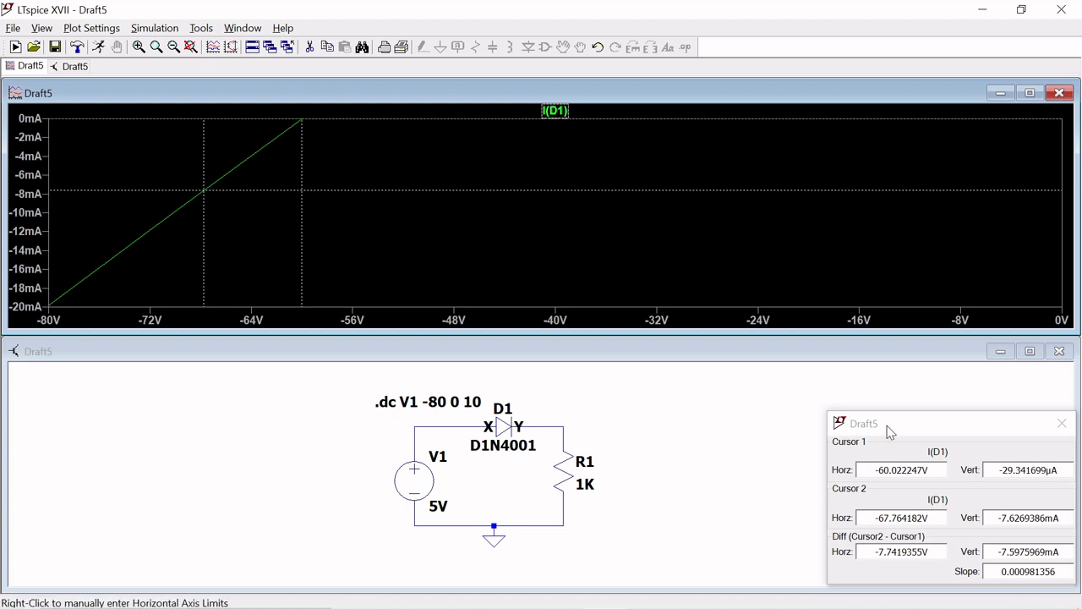
left_click_drag(887, 430, 470, 247)
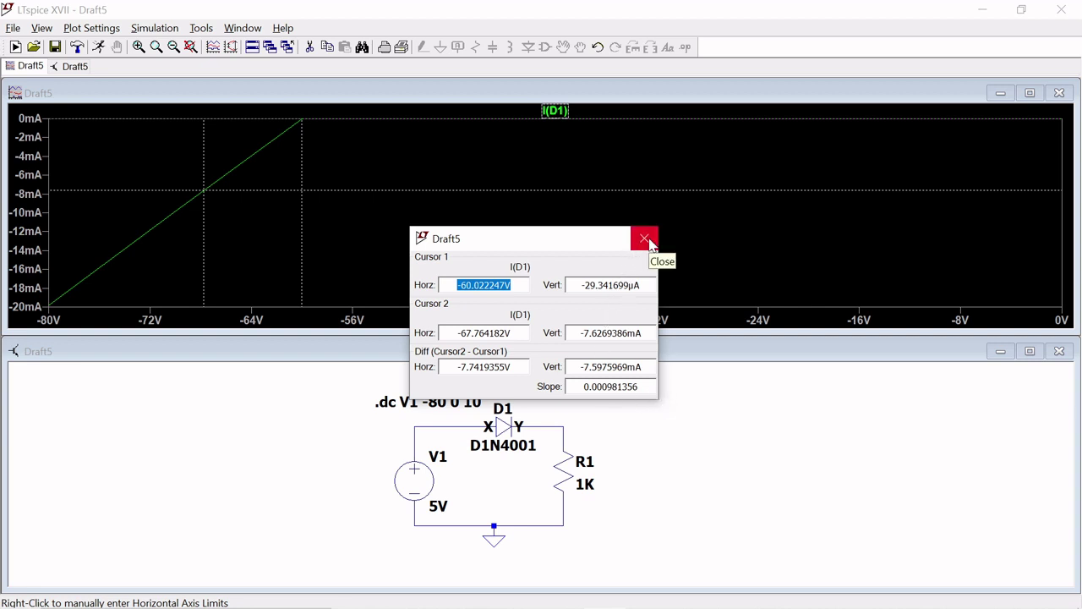
mouse_move(516, 602)
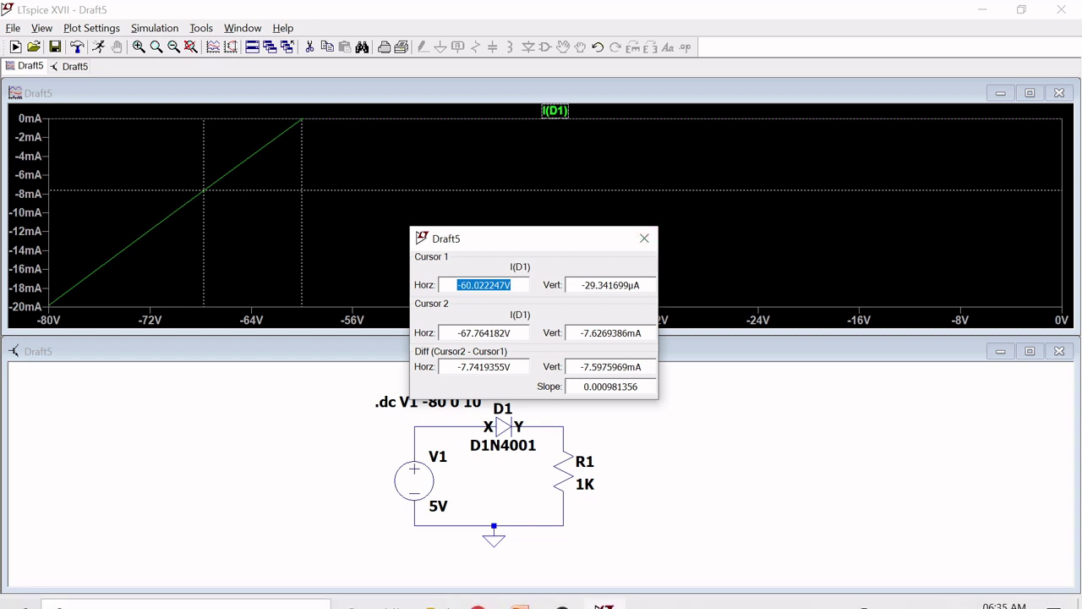